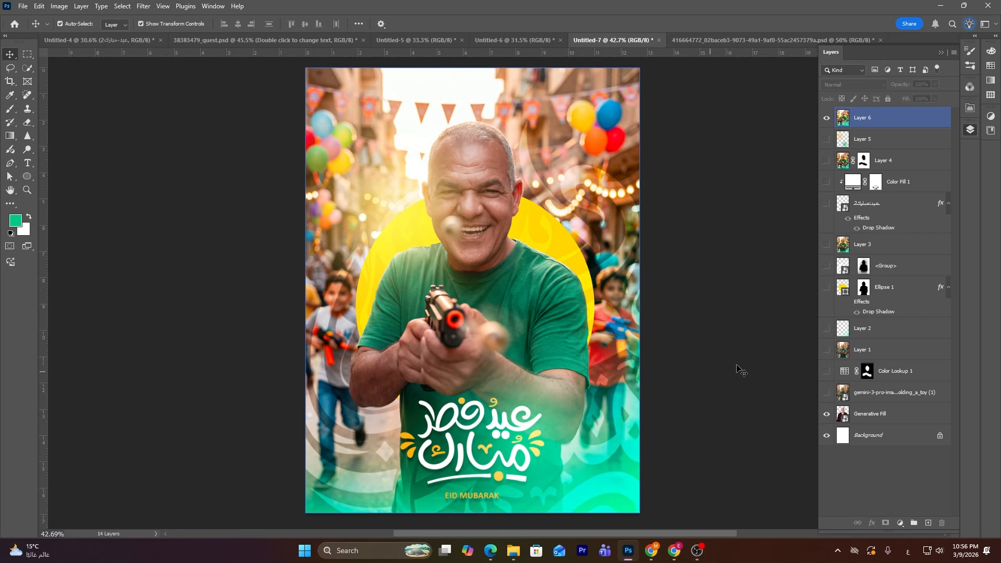
- Hide the finished composite on Layer 6 to show the original portrait of the man in the dark red jacket
left_click(826, 119)
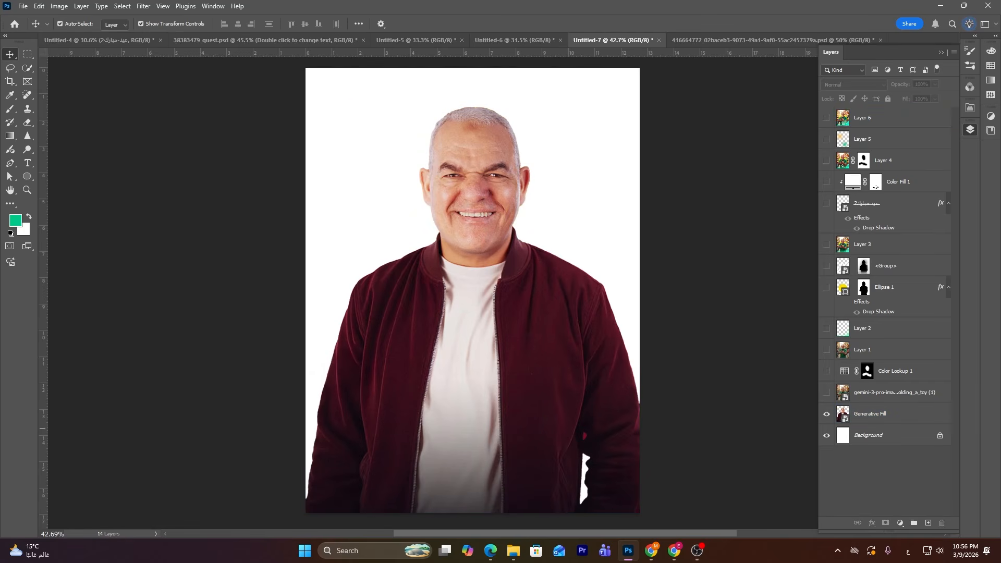
left_click(465, 502)
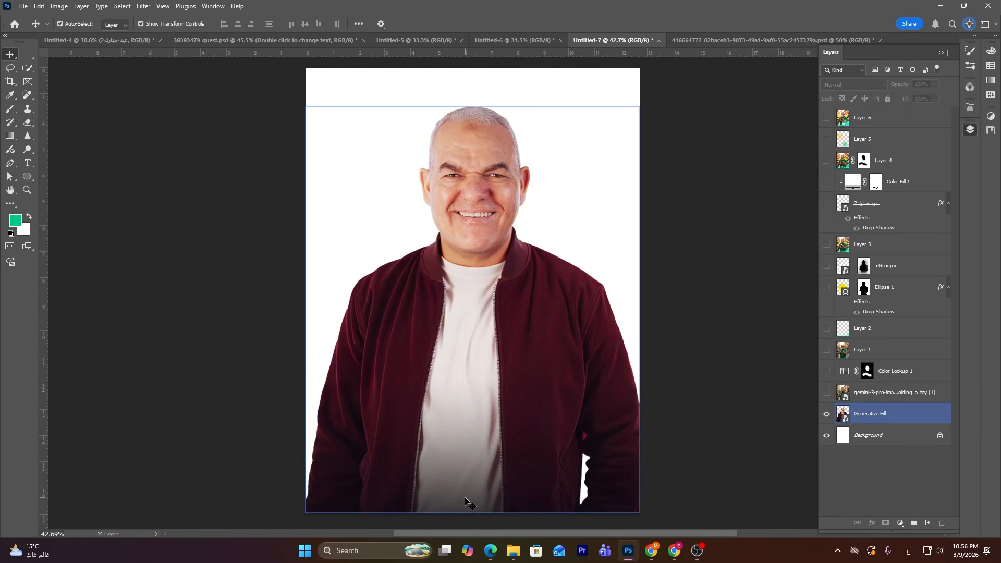
left_click(351, 201)
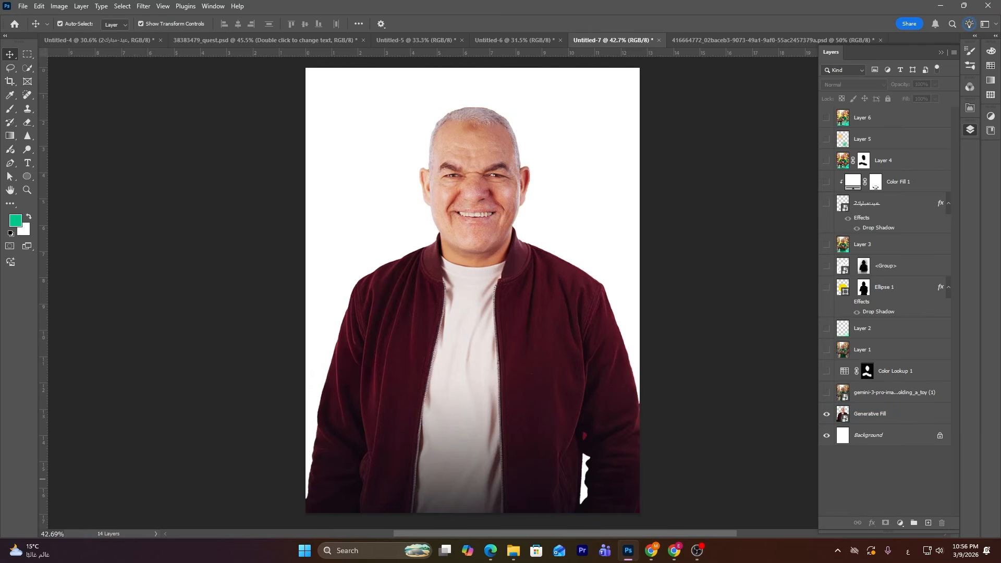
- Switch to ChatGPT and review the Arabic request describing the man with a toy BB gun in an Eid street
key("alt+Tab")
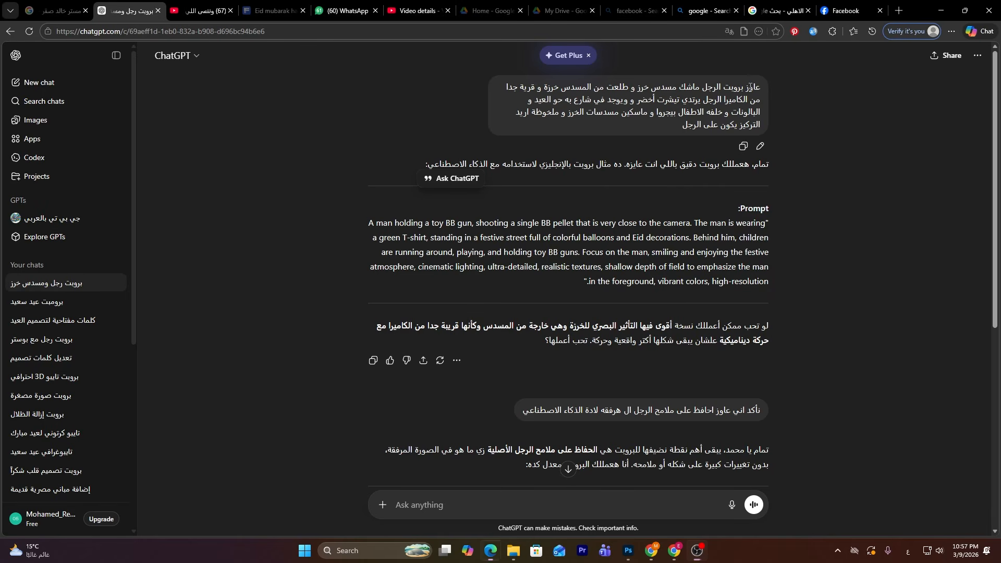
left_click_drag(750, 87, 680, 129)
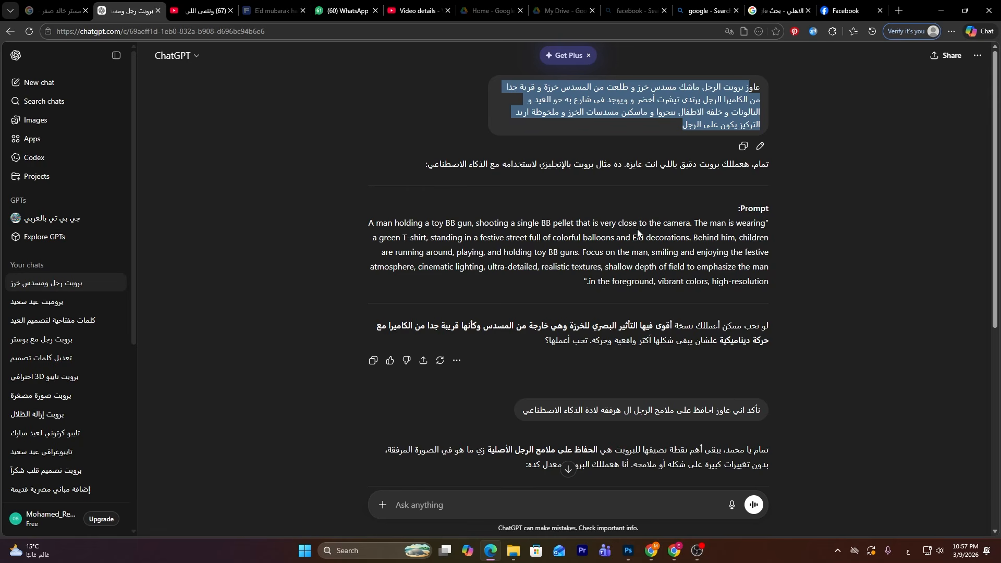
- Switch to Arena and examine the reference portrait, the English prompt and the image generated with gemini-3-pro-image-preview-2k
left_click(651, 550)
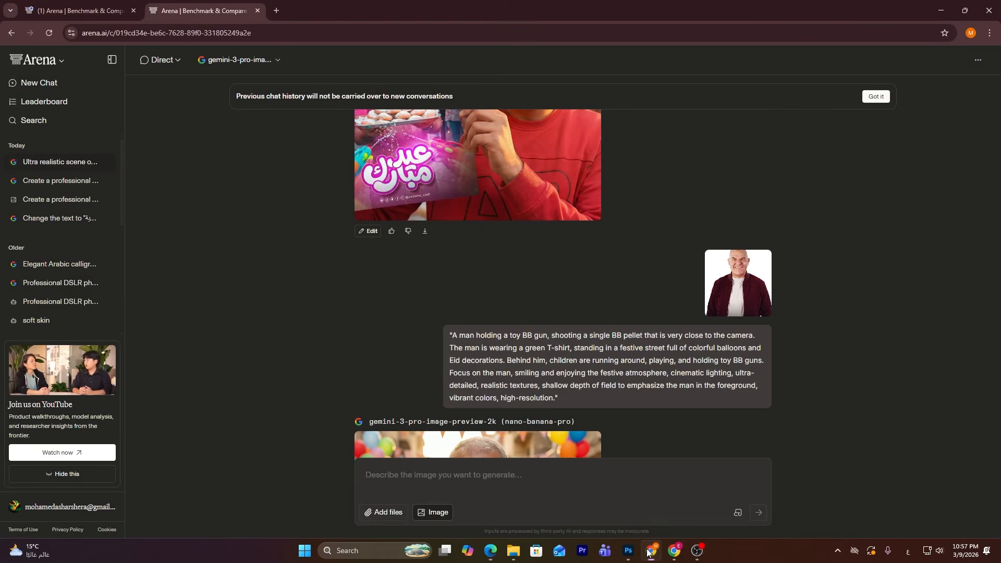
scroll(579, 384, "up", 5)
scroll(580, 381, "down", 10)
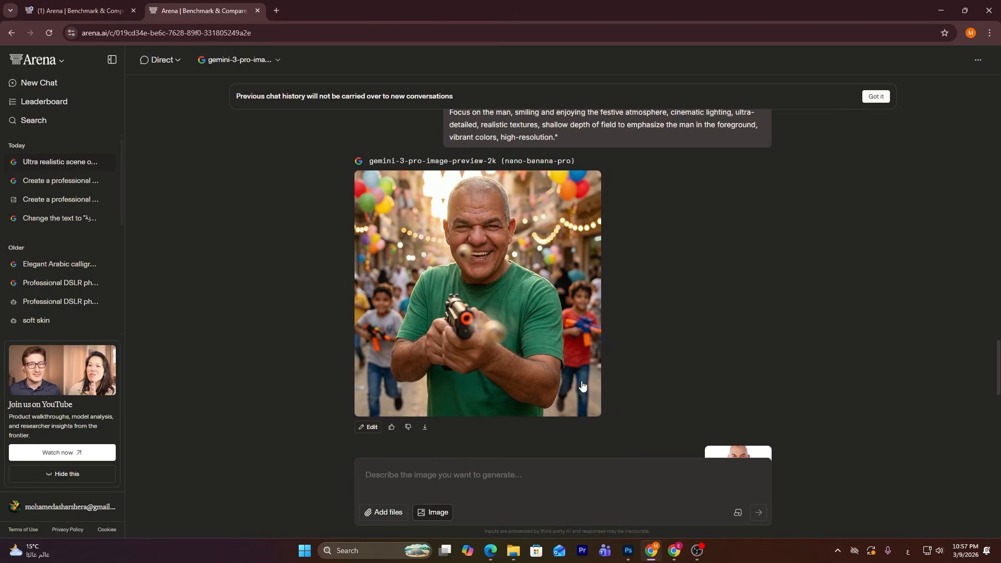
scroll(582, 385, "up", 3)
scroll(582, 385, "down", 2)
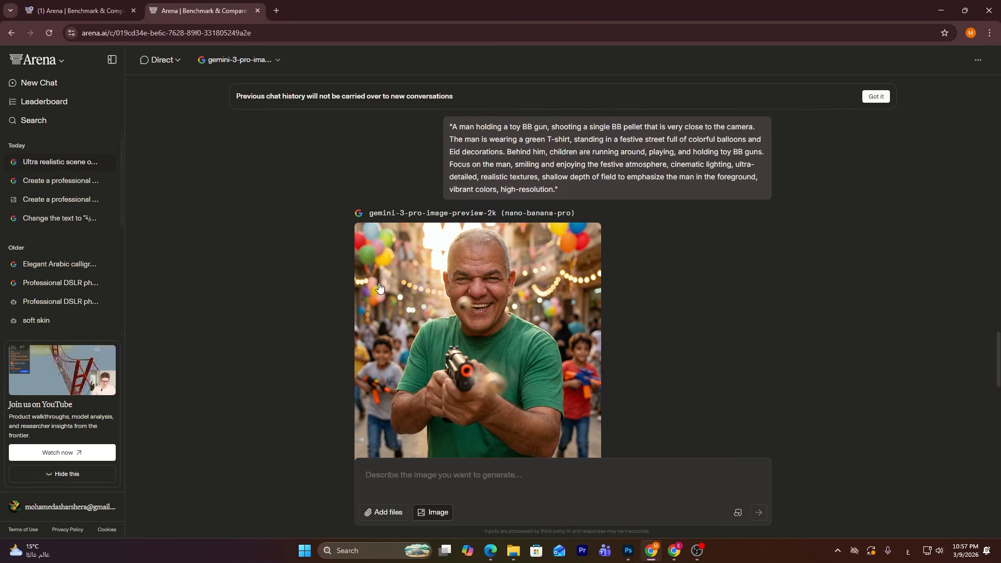
scroll(634, 224, "up", 4)
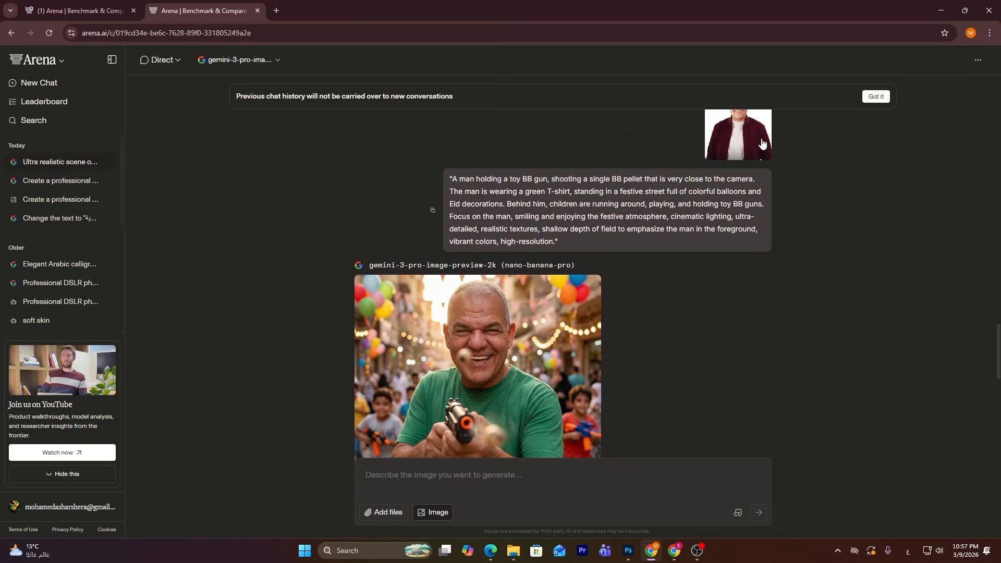
scroll(735, 282, "down", 1)
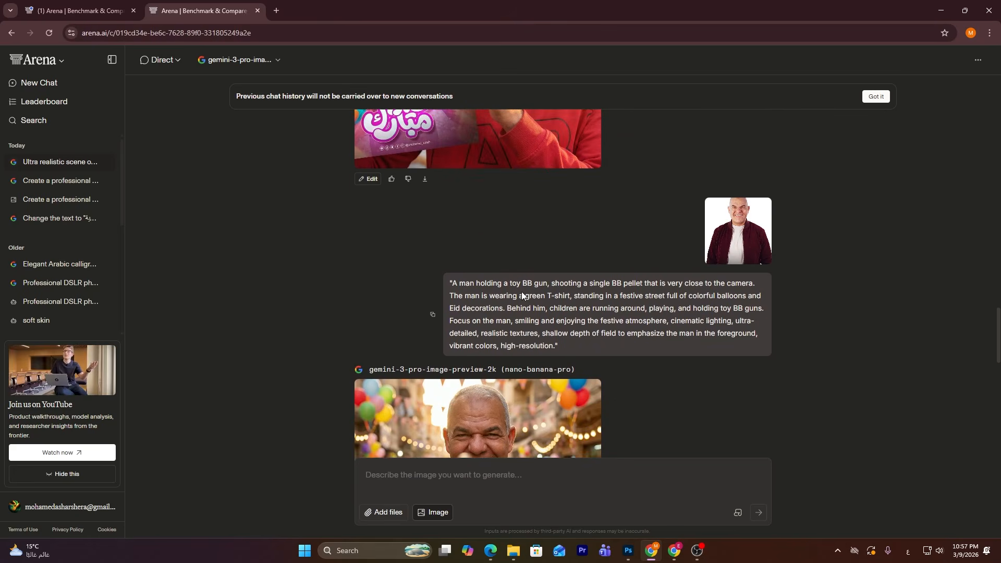
scroll(521, 292, "down", 2)
scroll(571, 192, "down", 2)
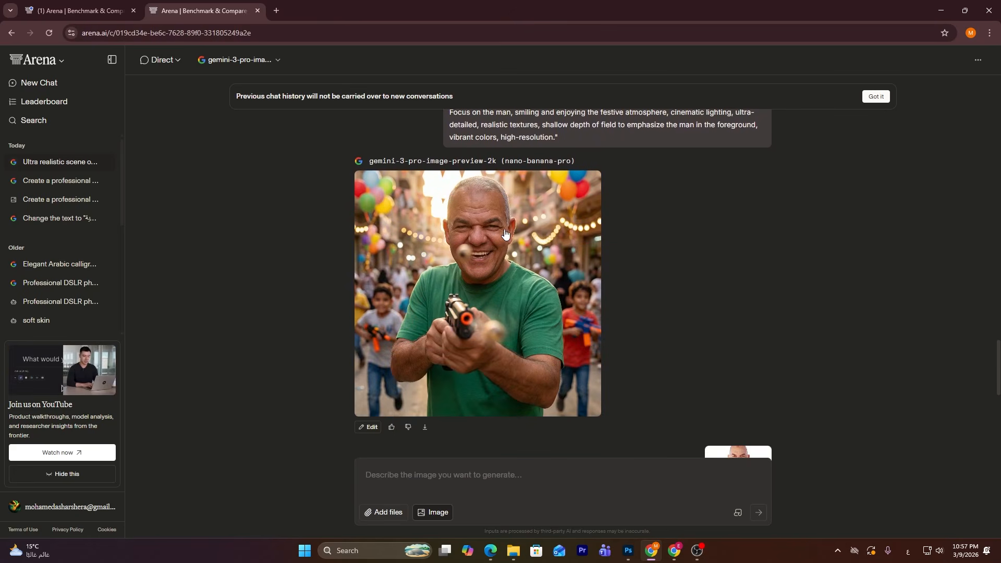
- Return to Photoshop and show the generated gemini-3-pro image layer, keeping Color Lookup 1 hidden
left_click(628, 551)
left_click(826, 393)
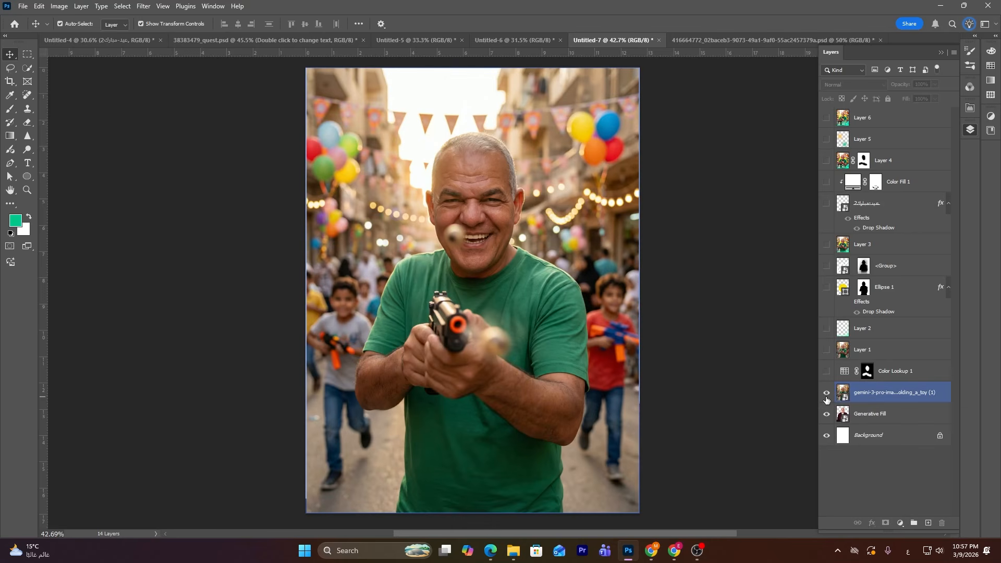
left_click(827, 371)
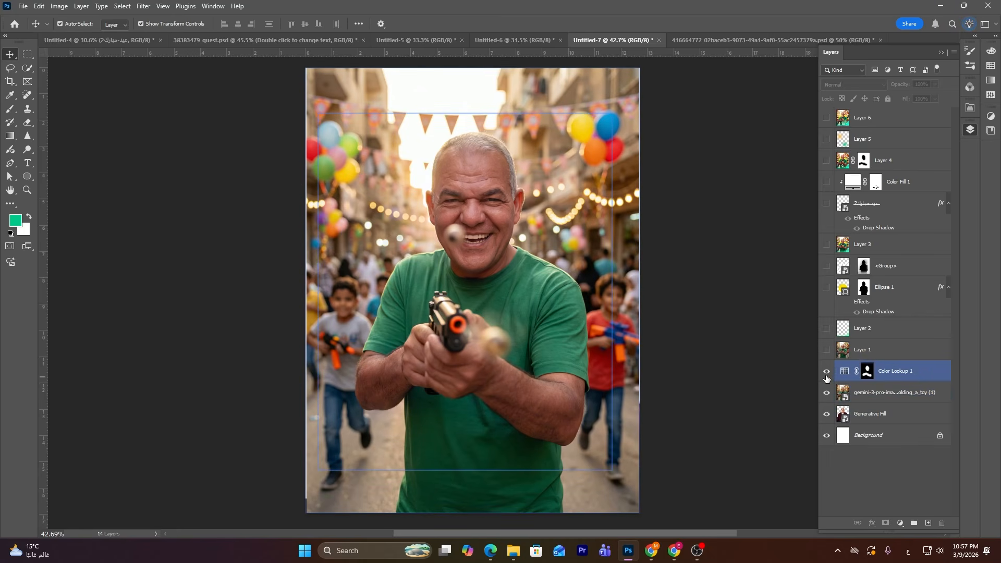
left_click(826, 373)
- Add a Color Lookup adjustment with the 2Strip.look 3DLUT above the generated image and invert its mask
left_click(881, 392)
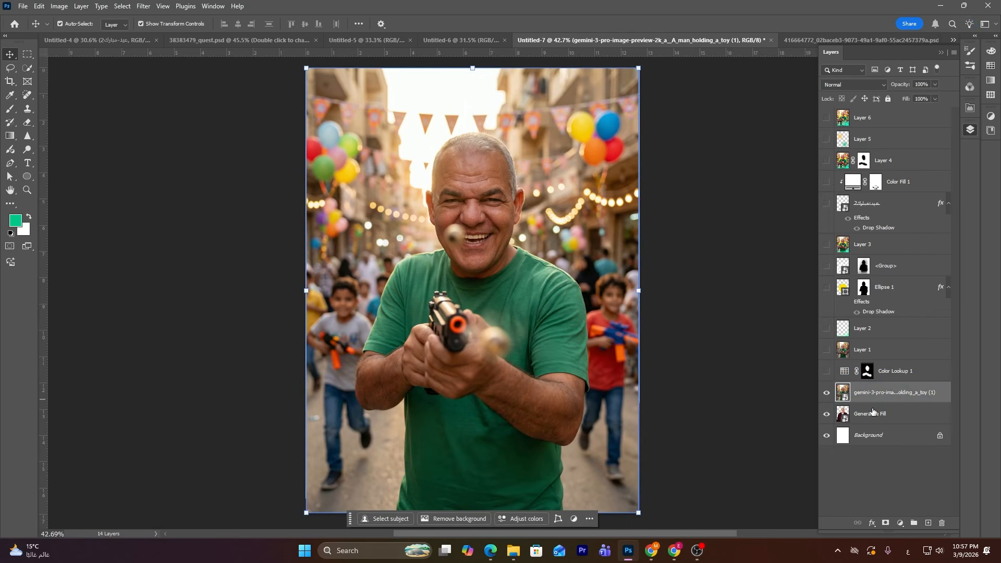
left_click(899, 523)
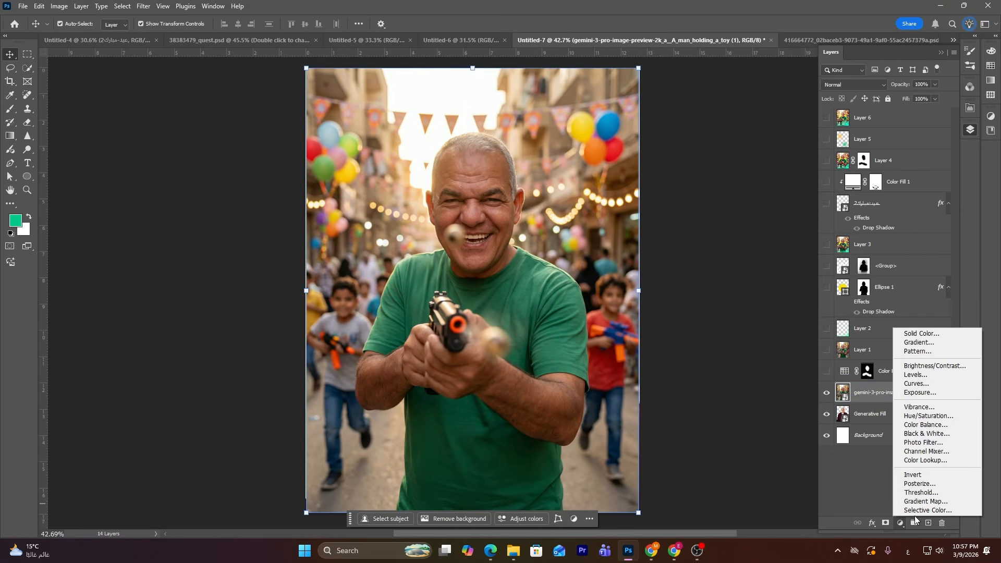
left_click(935, 461)
left_click(893, 139)
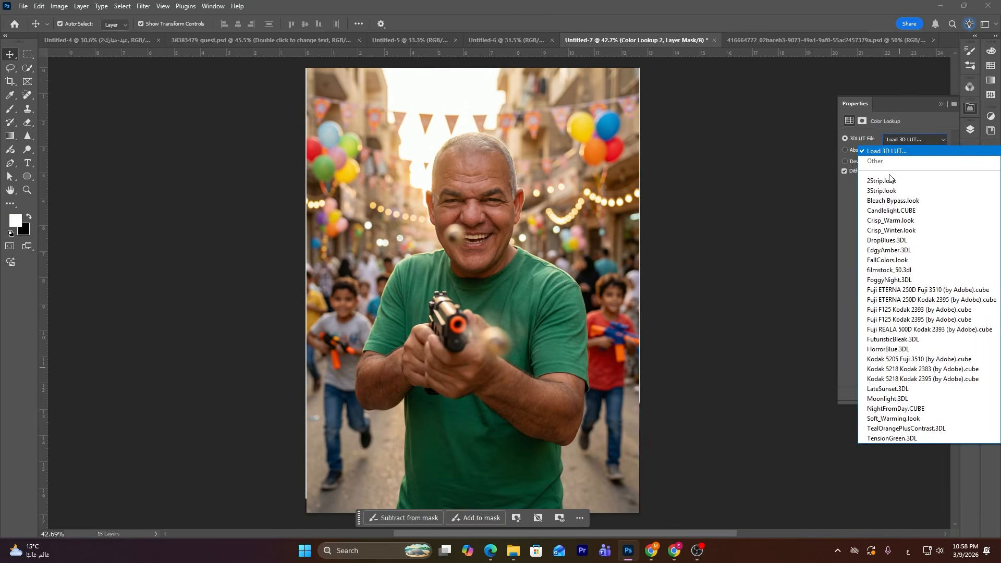
left_click(889, 183)
left_click(970, 130)
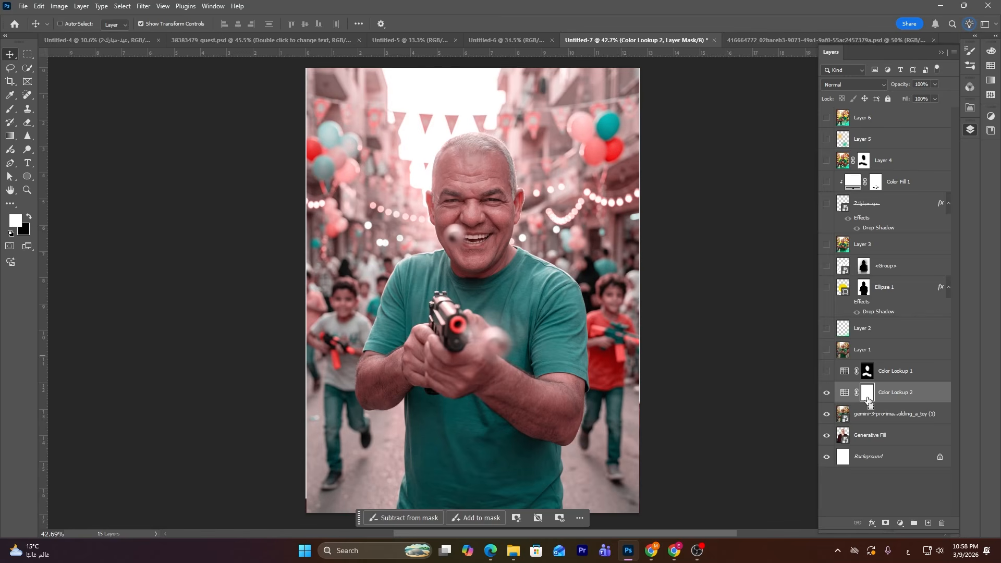
key("ctrl+i")
- Paint the lookup effect onto the man's face and arms with an 11% flow brush and set the adjustment's opacity to 73%
key("b")
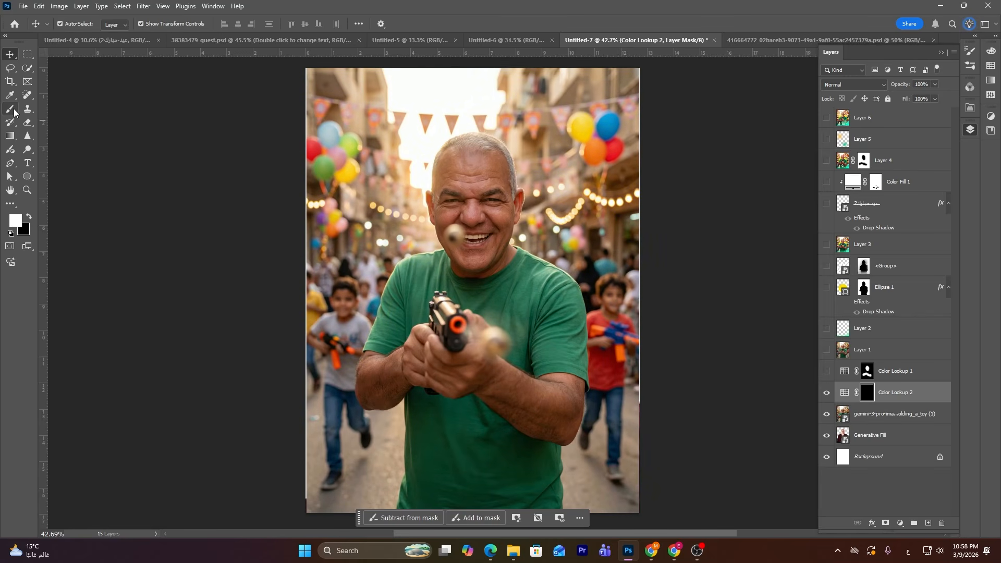
left_click_drag(276, 24, 229, 26)
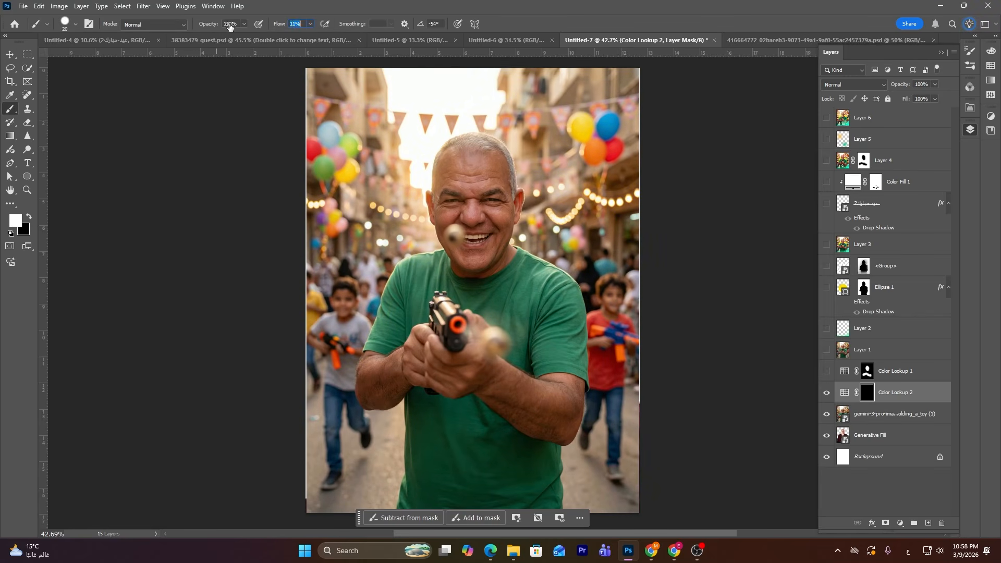
left_click_drag(487, 218, 516, 221)
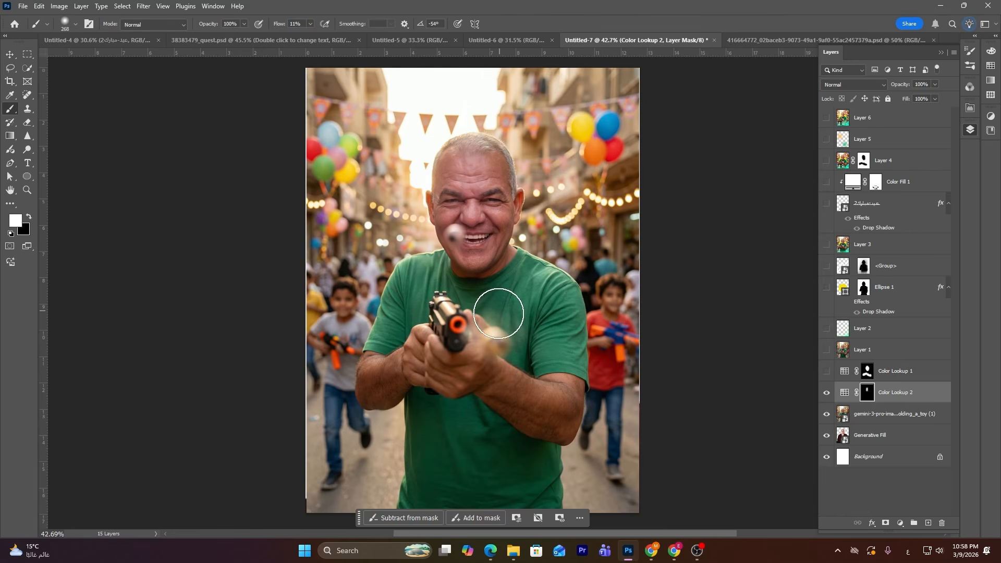
mouse_move(583, 414)
left_mouse_down()
mouse_move(495, 424)
mouse_move(420, 380)
mouse_move(480, 384)
left_mouse_up()
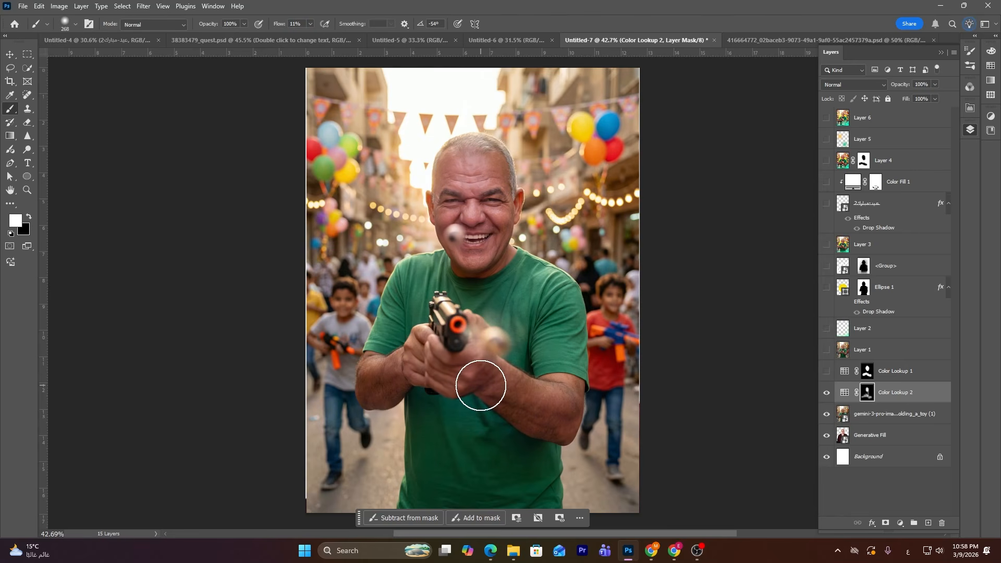
left_click_drag(898, 88, 884, 89)
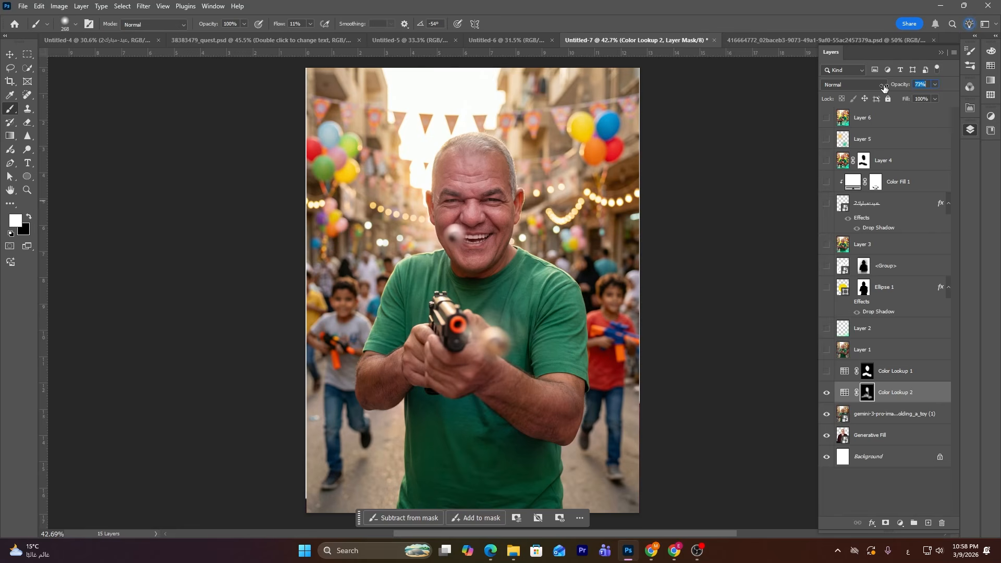
- Delete the Color Lookup 2 adjustment and show the existing Color Lookup 1 adjustment instead
left_click(934, 401)
key("Delete")
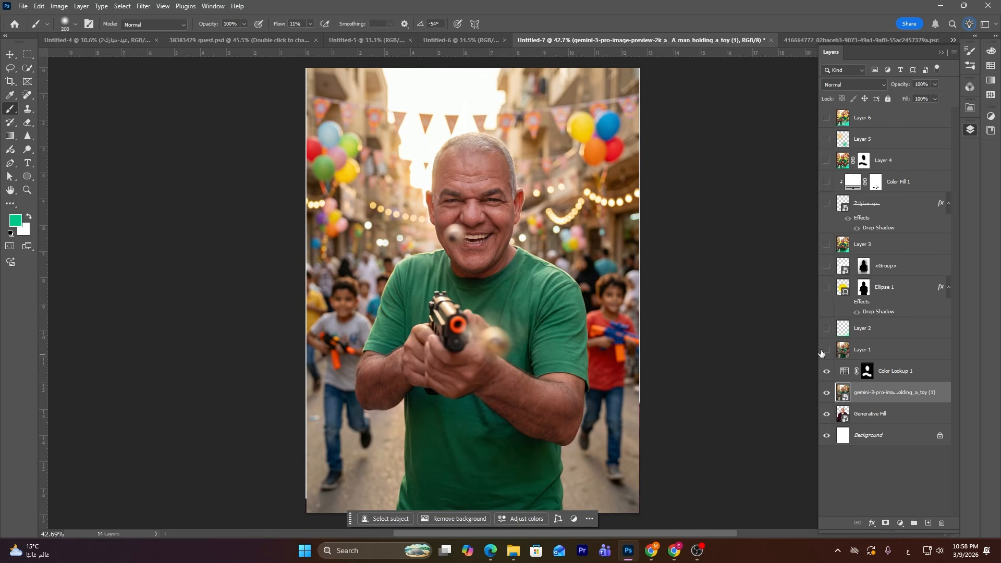
- Stamp all visible layers into a new merged layer directly above Color Lookup 1
left_click(826, 351)
left_click(826, 351)
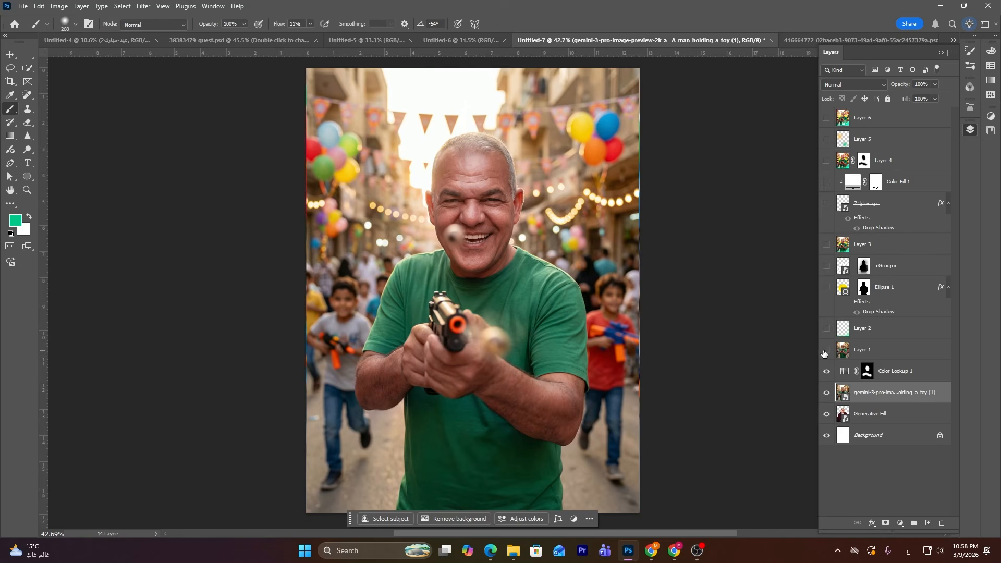
left_click(826, 350)
left_click(902, 379)
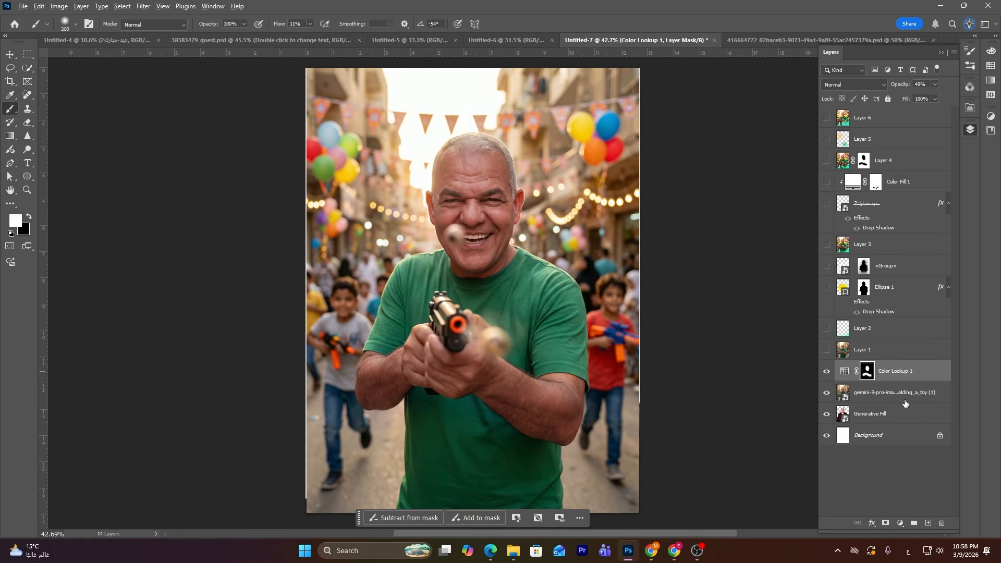
key("ctrl+shift+alt+e")
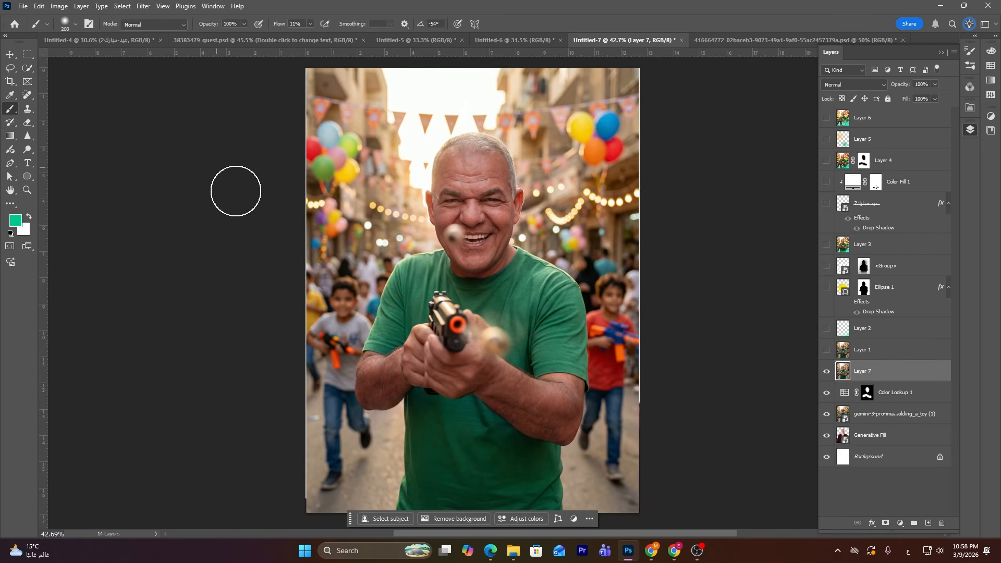
- Scale the merged layer up slightly so its corners extend just past the canvas edges
key("ctrl+t")
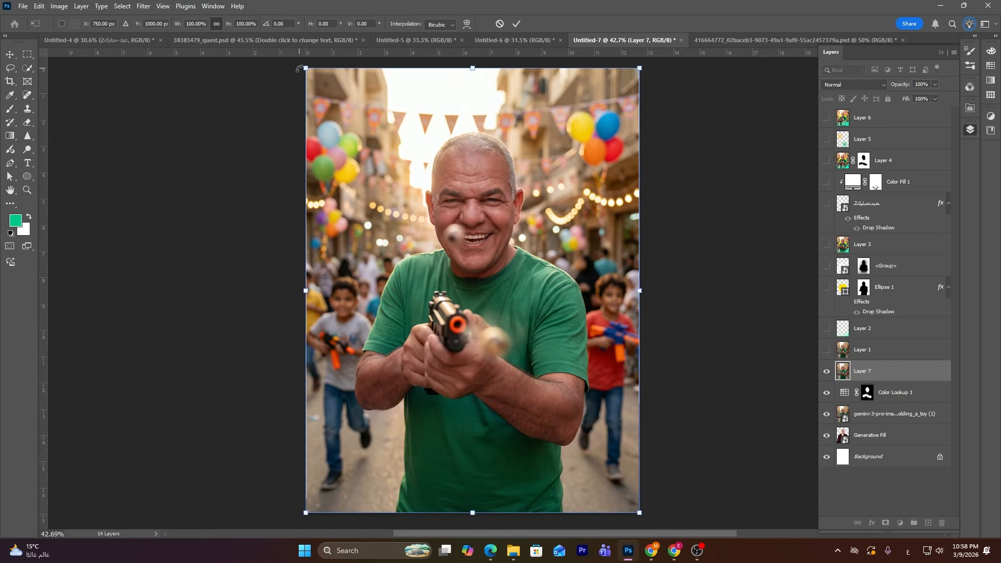
left_click_drag(304, 69, 302, 64)
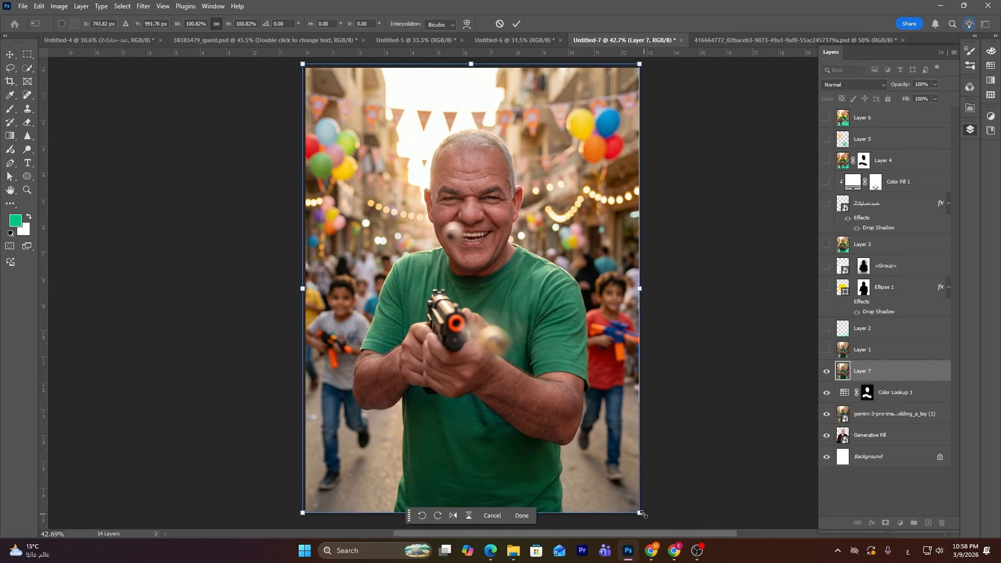
left_click_drag(641, 513, 644, 519)
- Brighten the highlights on the man's nose, cheeks and forehead with the Dodge tool, using the Midtones range and 3% exposure
left_click(28, 150)
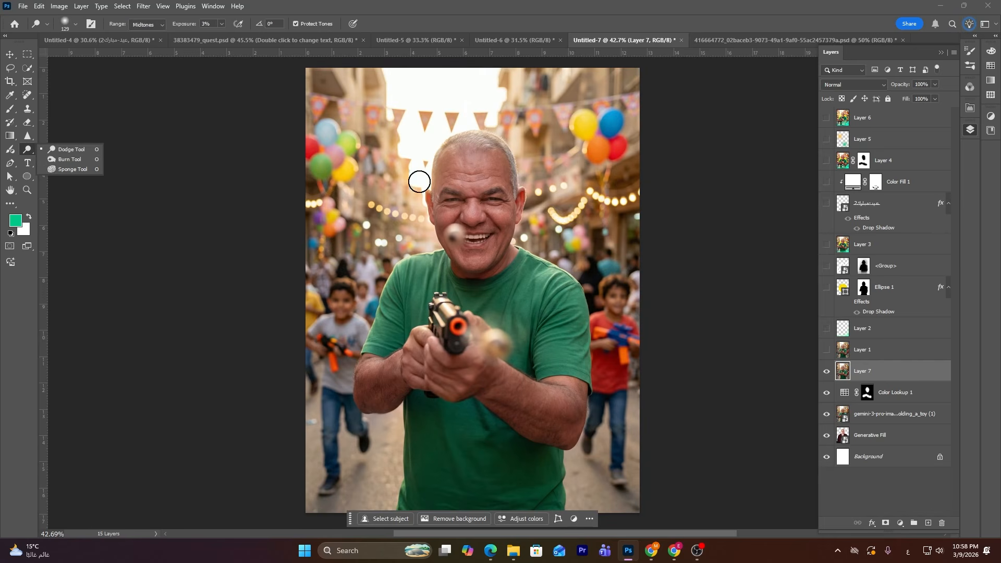
left_click(70, 151)
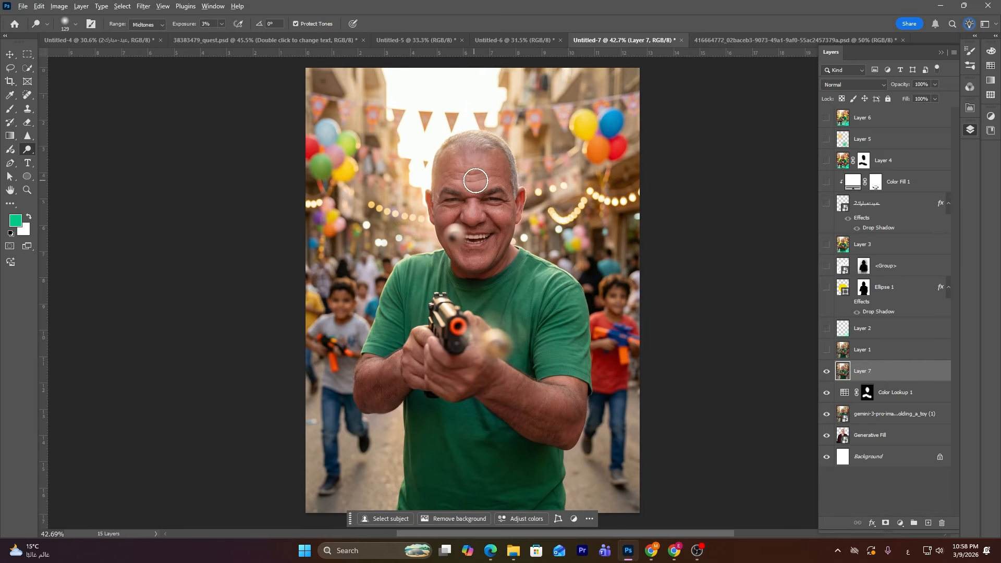
scroll(476, 217, "up", 3)
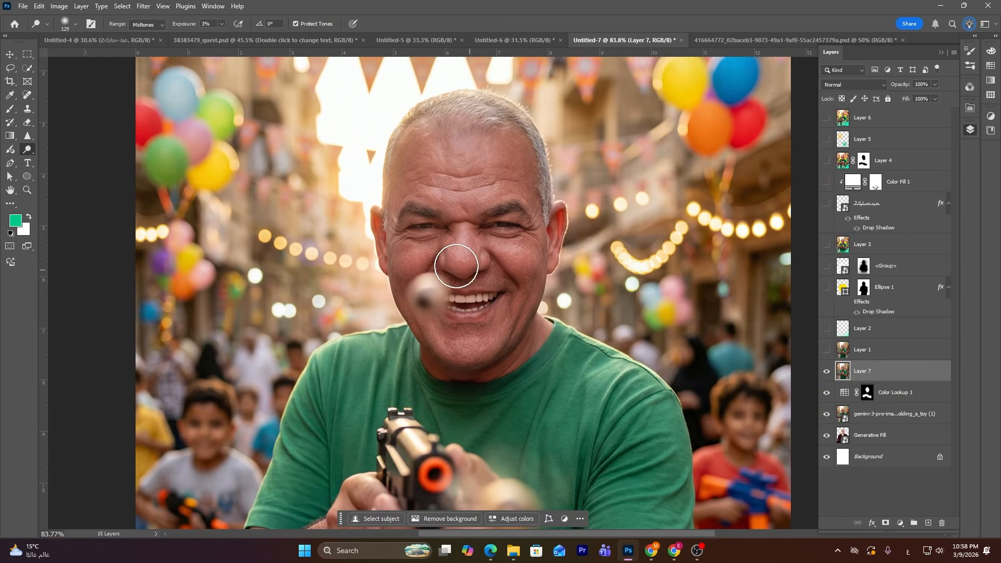
mouse_move(490, 241)
left_mouse_down()
mouse_move(464, 237)
mouse_move(457, 255)
mouse_move(461, 235)
left_mouse_up()
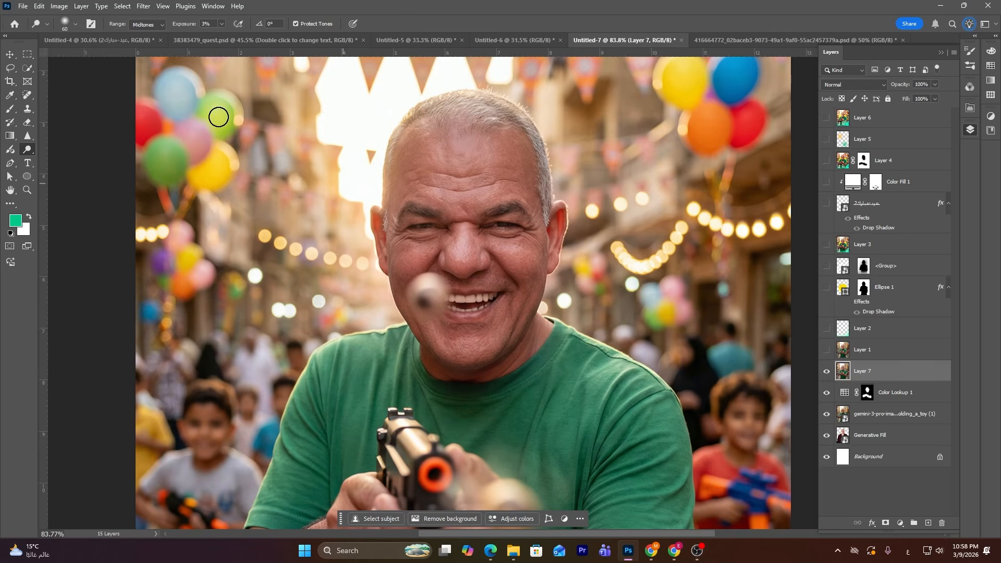
mouse_move(465, 231)
left_mouse_down()
mouse_move(461, 263)
mouse_move(458, 218)
left_mouse_up()
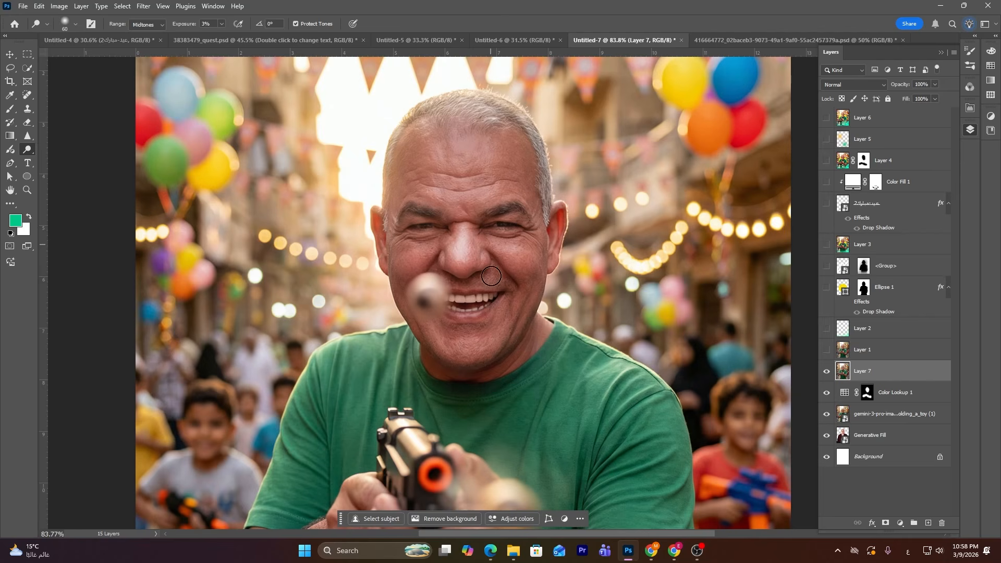
mouse_move(529, 261)
left_mouse_down()
mouse_move(538, 227)
mouse_move(492, 239)
mouse_move(530, 273)
mouse_move(533, 228)
mouse_move(520, 272)
mouse_move(507, 256)
mouse_move(532, 278)
mouse_move(532, 240)
mouse_move(497, 248)
mouse_move(533, 279)
mouse_move(541, 236)
mouse_move(506, 249)
mouse_move(541, 257)
mouse_move(497, 248)
mouse_move(529, 274)
mouse_move(538, 247)
mouse_move(535, 269)
mouse_move(504, 246)
mouse_move(524, 262)
mouse_move(537, 234)
mouse_move(521, 280)
mouse_move(488, 247)
mouse_move(532, 276)
mouse_move(541, 238)
mouse_move(525, 283)
mouse_move(497, 252)
mouse_move(426, 257)
mouse_move(417, 246)
mouse_move(420, 262)
mouse_move(397, 272)
mouse_move(399, 250)
mouse_move(425, 256)
mouse_move(394, 258)
mouse_move(409, 283)
mouse_move(423, 248)
mouse_move(398, 276)
mouse_move(388, 252)
mouse_move(412, 282)
mouse_move(426, 245)
mouse_move(399, 247)
mouse_move(413, 276)
mouse_move(430, 255)
mouse_move(397, 275)
mouse_move(417, 278)
mouse_move(409, 255)
left_mouse_up()
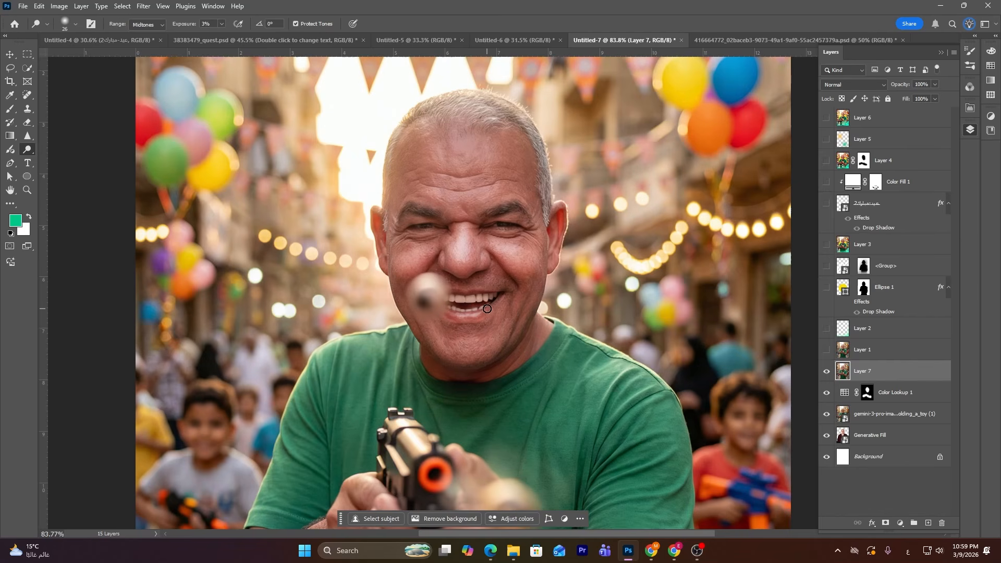
left_click_drag(463, 198, 481, 197)
mouse_move(481, 192)
left_mouse_down()
mouse_move(455, 192)
mouse_move(450, 165)
mouse_move(445, 183)
mouse_move(467, 165)
mouse_move(454, 167)
left_mouse_up()
left_click_drag(411, 225, 403, 225)
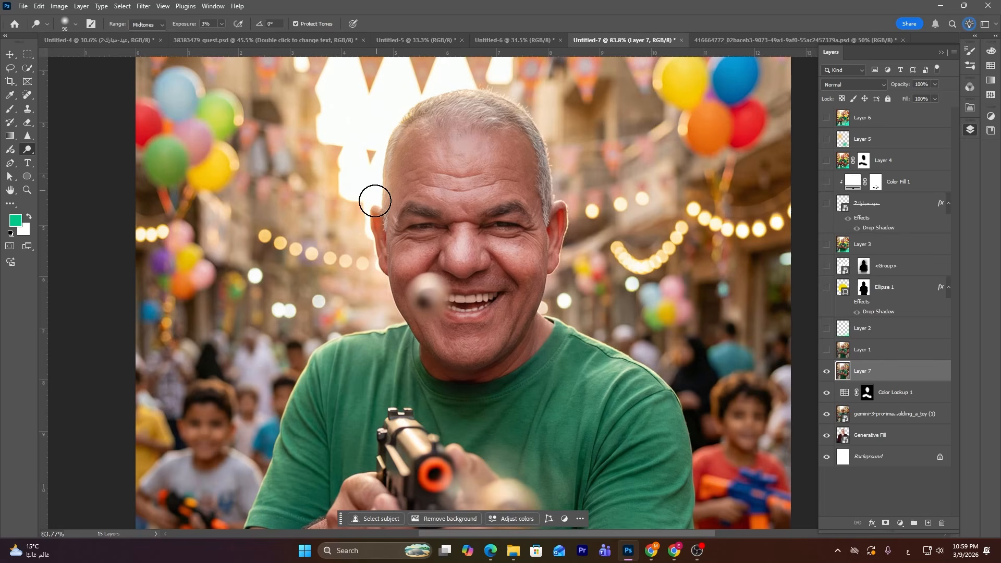
- Delete the merged Layer 7 above Color Lookup 1 and show the existing Layer 1 in its place
scroll(391, 257, "down", 3)
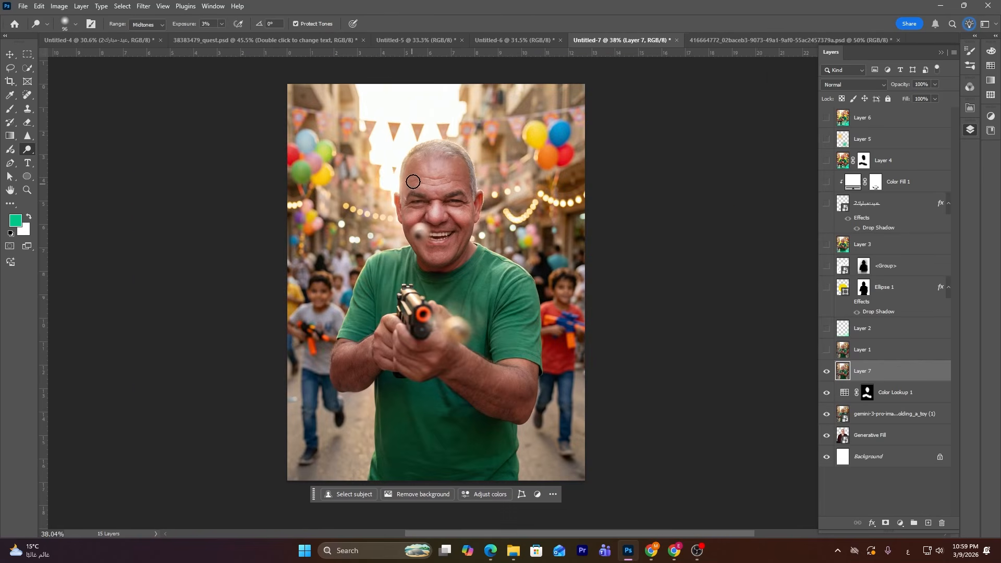
left_click(824, 374)
left_click(824, 373)
key("Delete")
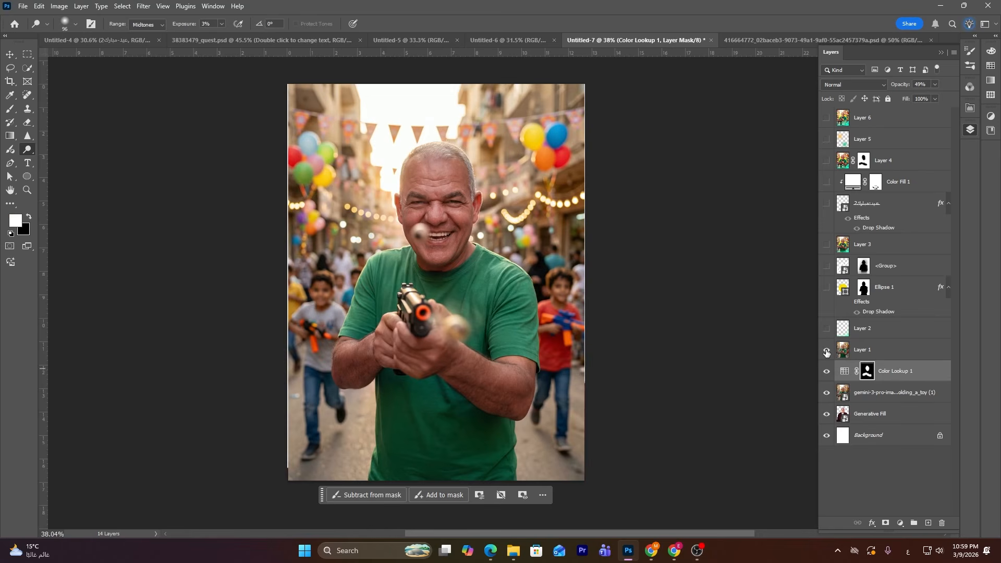
left_click(826, 351)
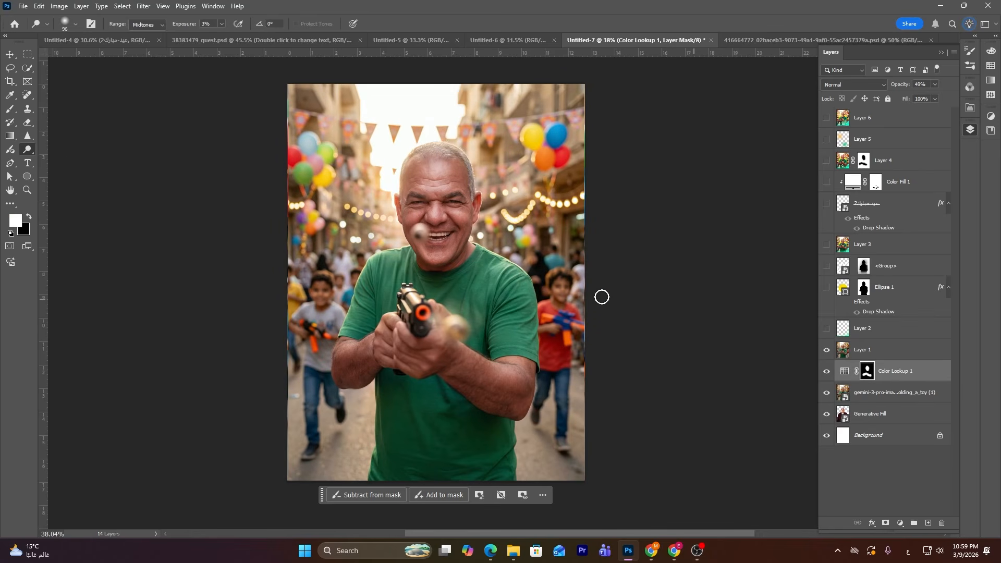
- Show the green gradient on Layer 2 and the yellow circle on Ellipse 1 behind the man
left_click(825, 330)
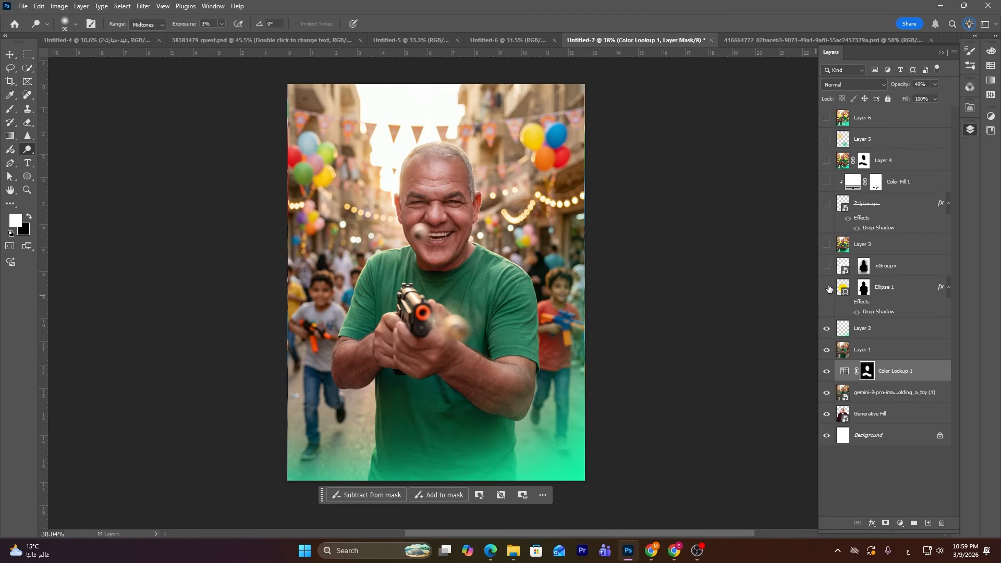
scroll(430, 250, "up", 3)
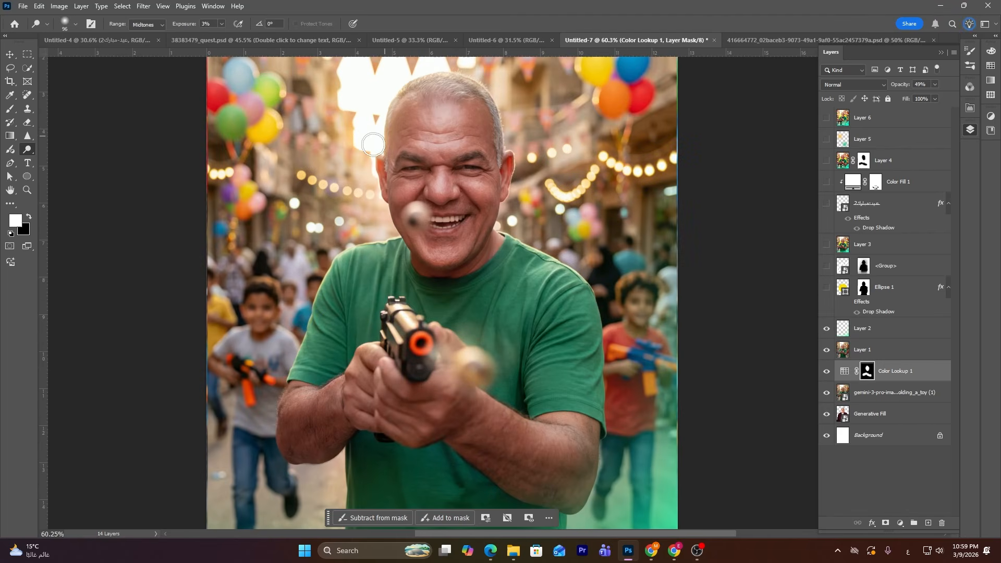
left_click(825, 288)
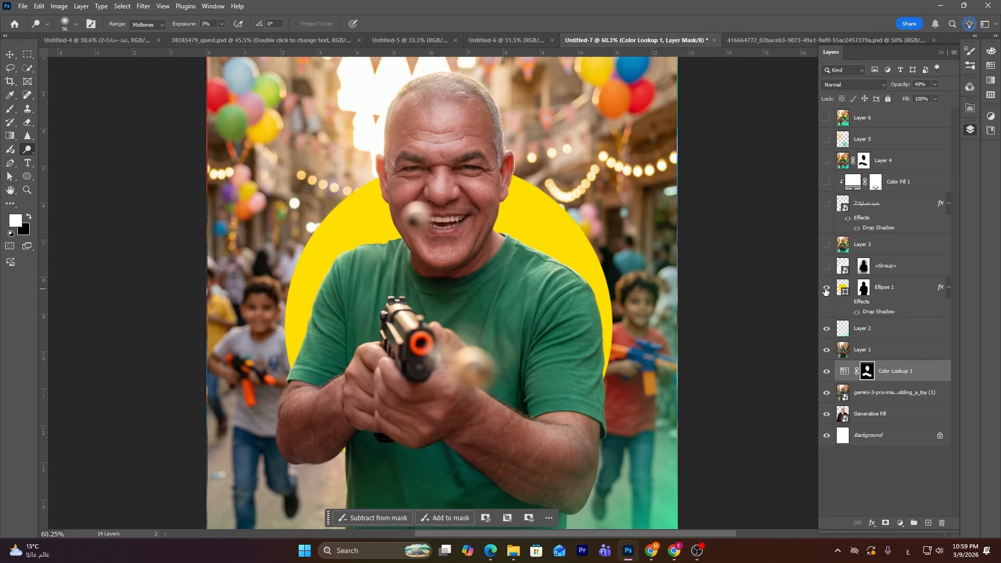
- Examine how the mask on Ellipse 1 hides the circle over the man by disabling and re-enabling it
left_click(868, 294, "shift")
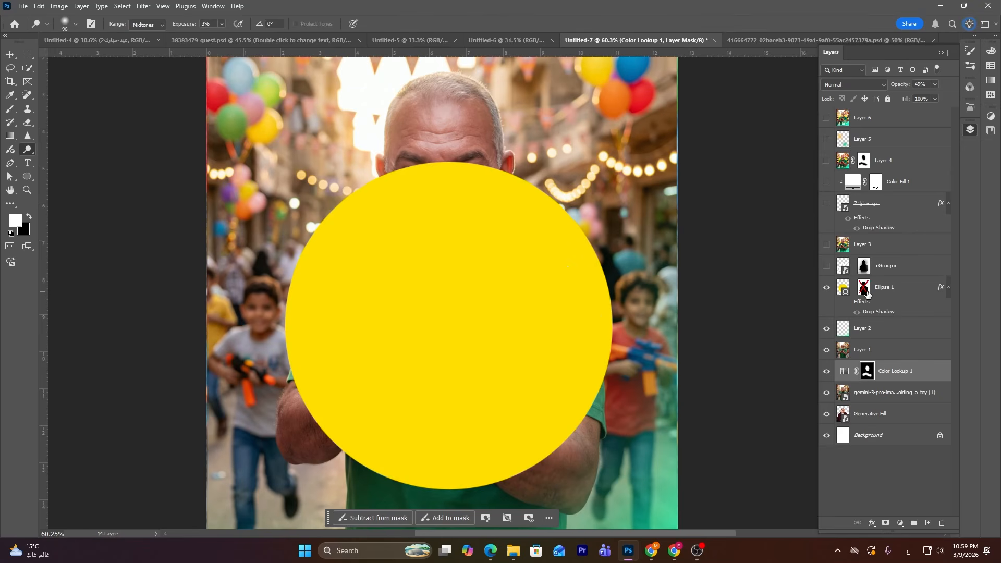
left_click(846, 356)
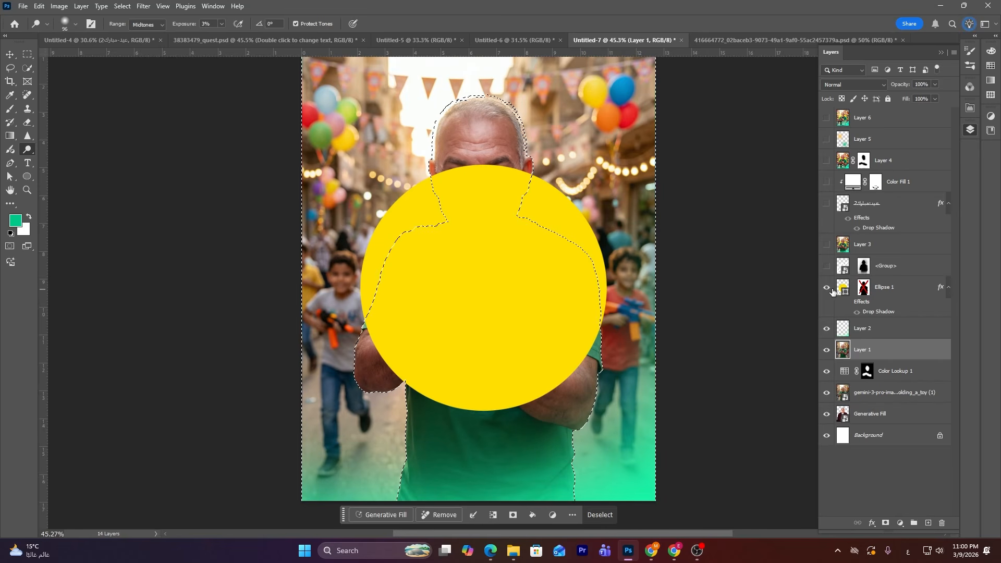
left_click(864, 288, "shift")
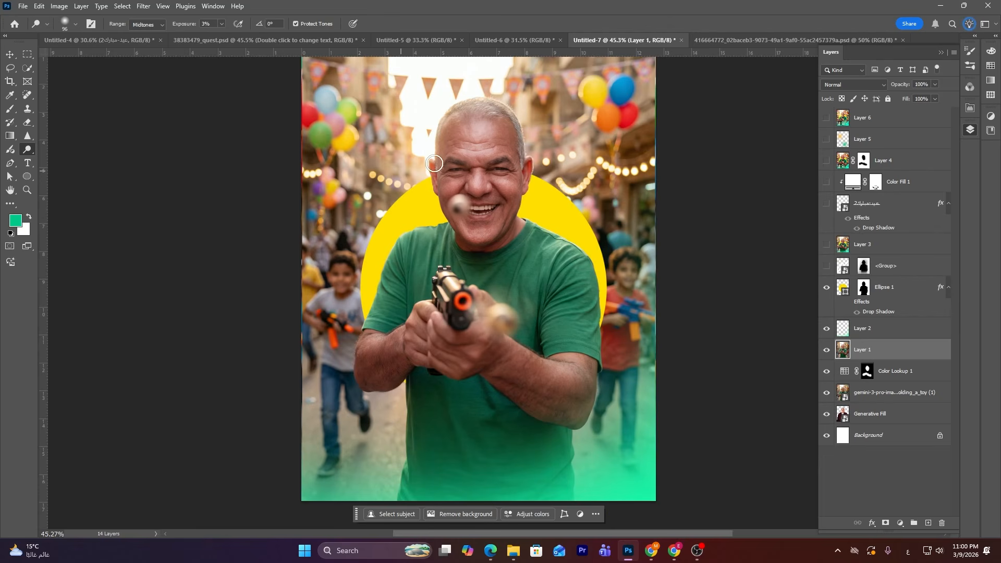
- Look over the source calligraphy designs in the open calligraphy document and return to the Untitled-7 poster
left_click(826, 267)
left_click(795, 40)
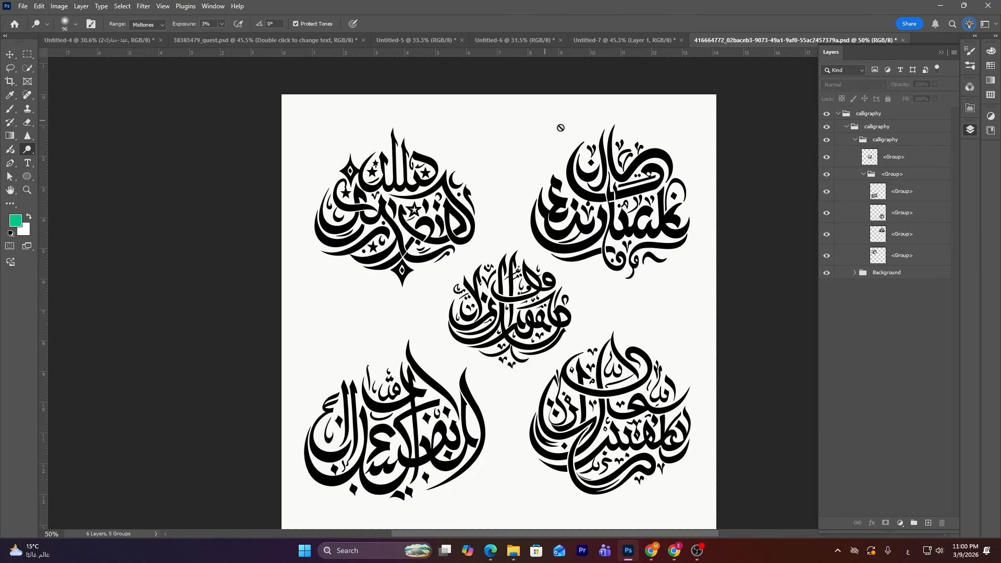
left_click(625, 40)
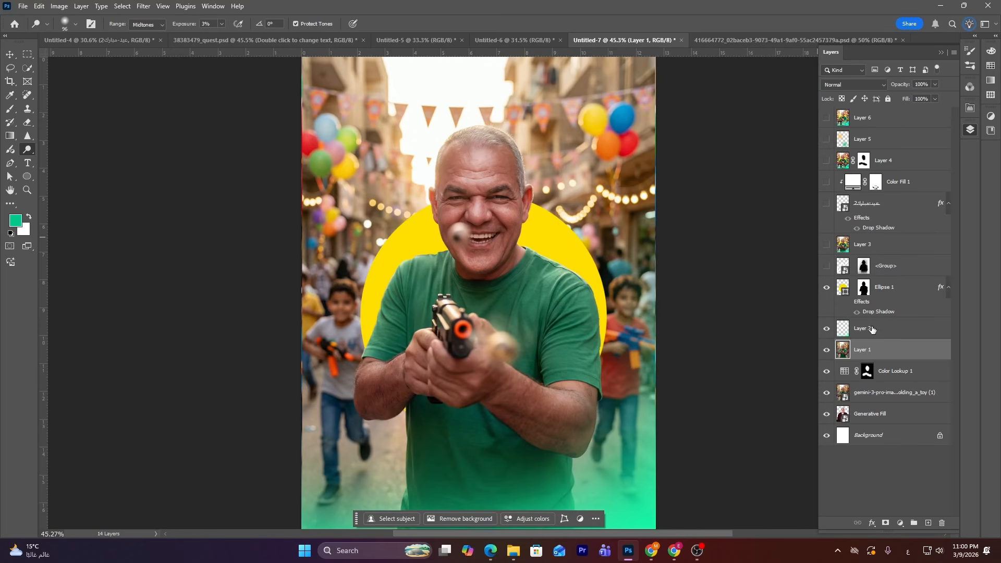
- Show and select the calligraphy overlay layer <Group> above Ellipse 1
left_click(827, 266)
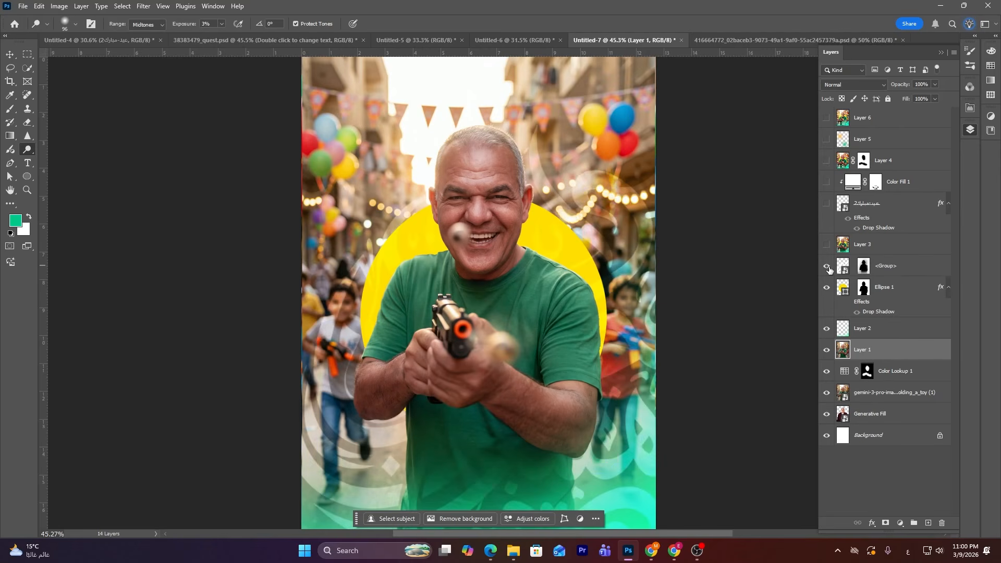
left_click(895, 266)
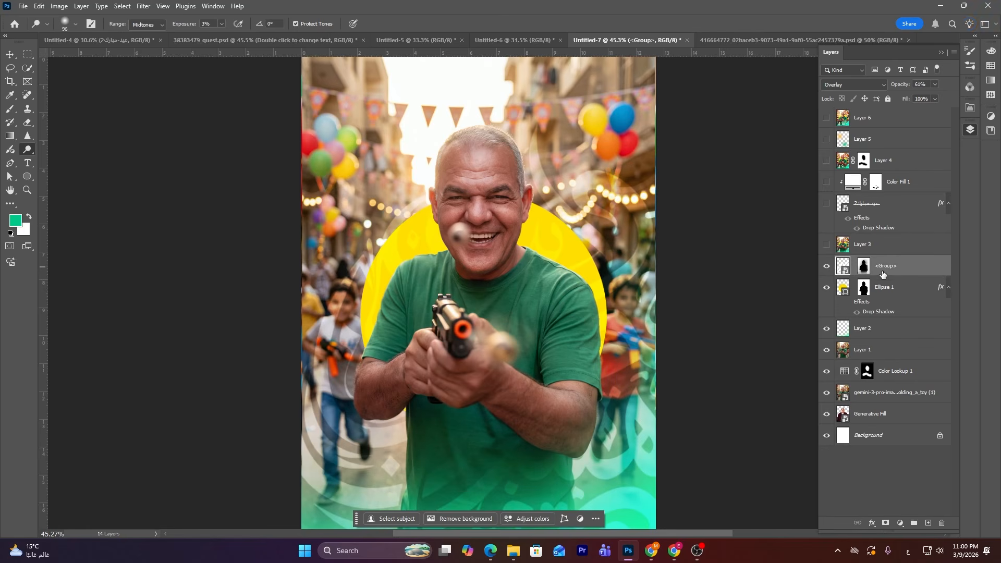
scroll(670, 294, "down", 3)
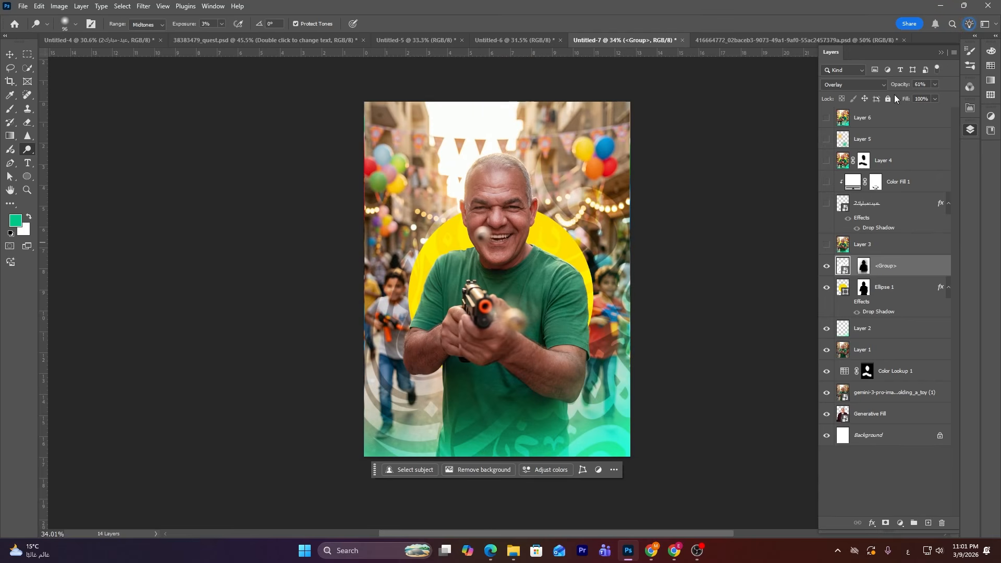
- Examine the mask on the <Group> calligraphy layer by disabling and re-enabling it, with the Brush tool active
left_click(863, 266, "shift")
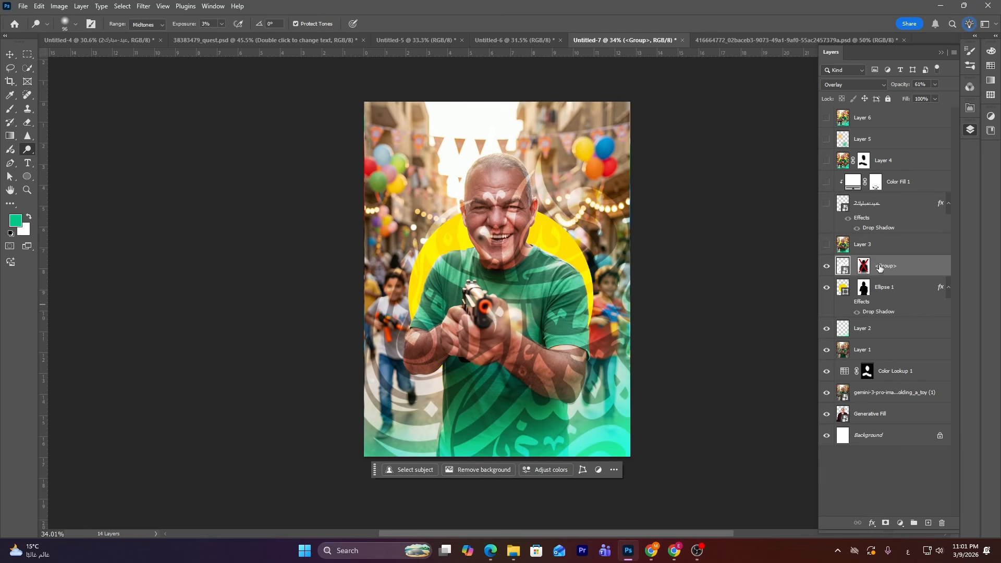
left_click(10, 108)
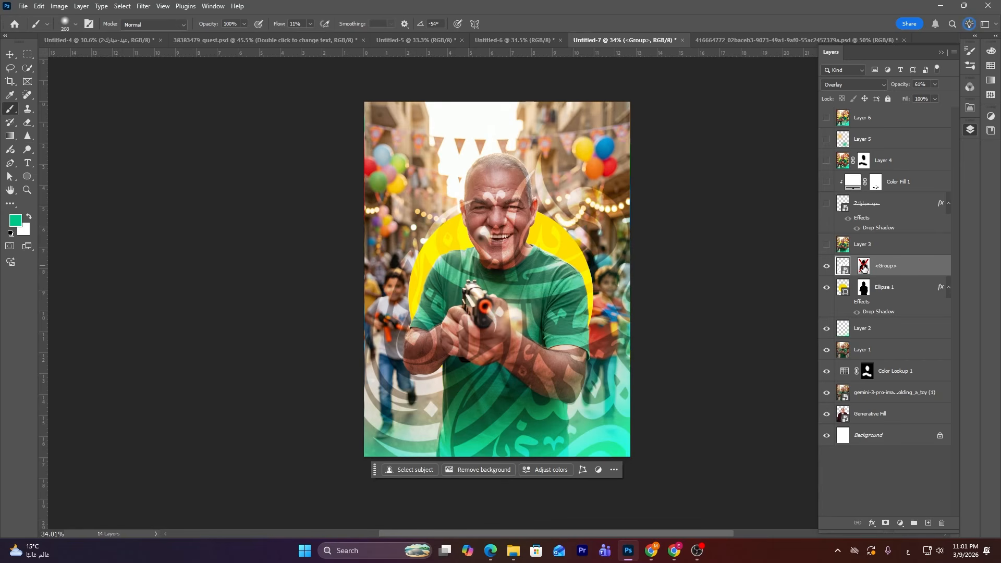
left_click(864, 266, "shift")
- Show Layer 3 above the calligraphy overlay and view the Eid lettering designs in the Untitled-4 document
left_click(827, 245)
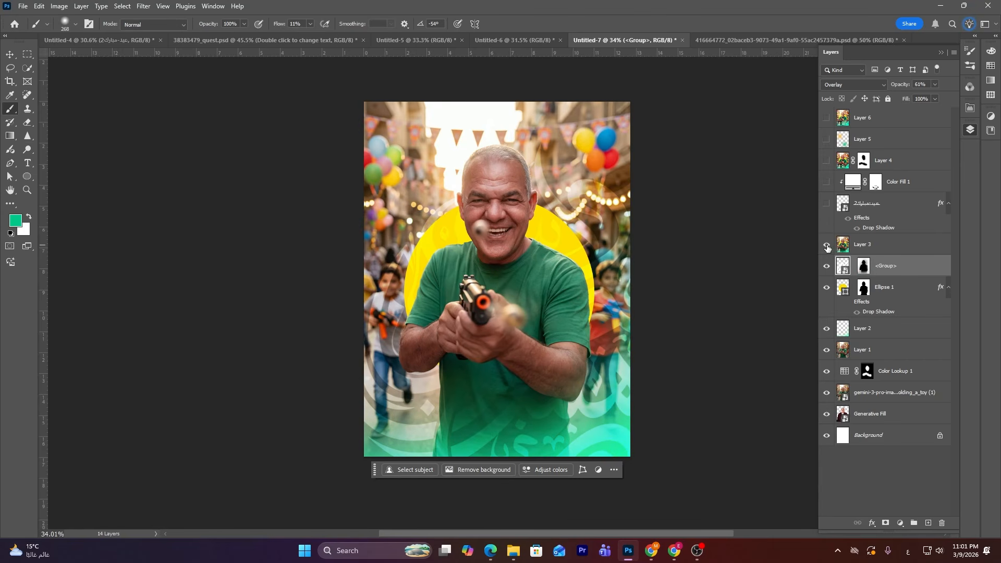
left_click(826, 245)
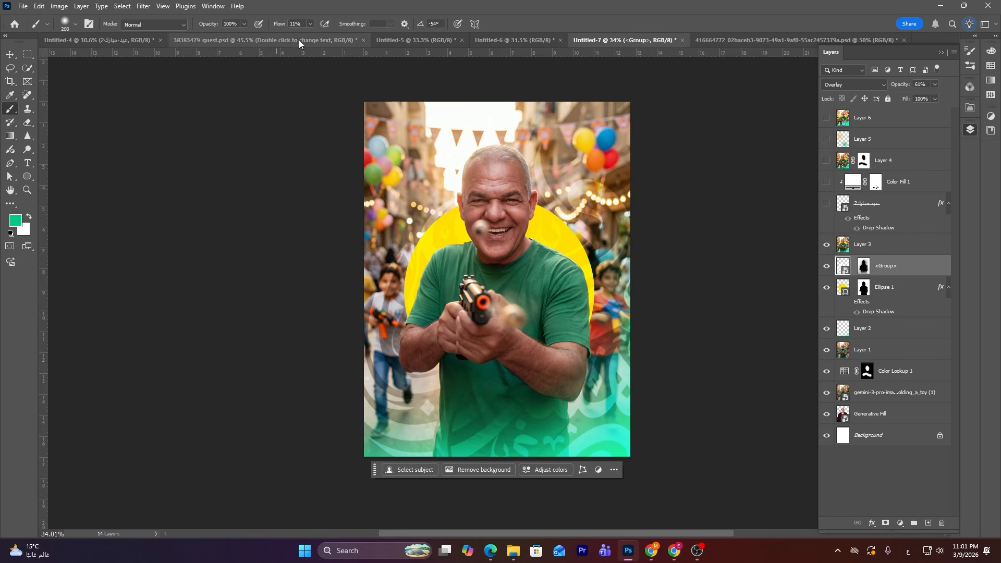
left_click(91, 39)
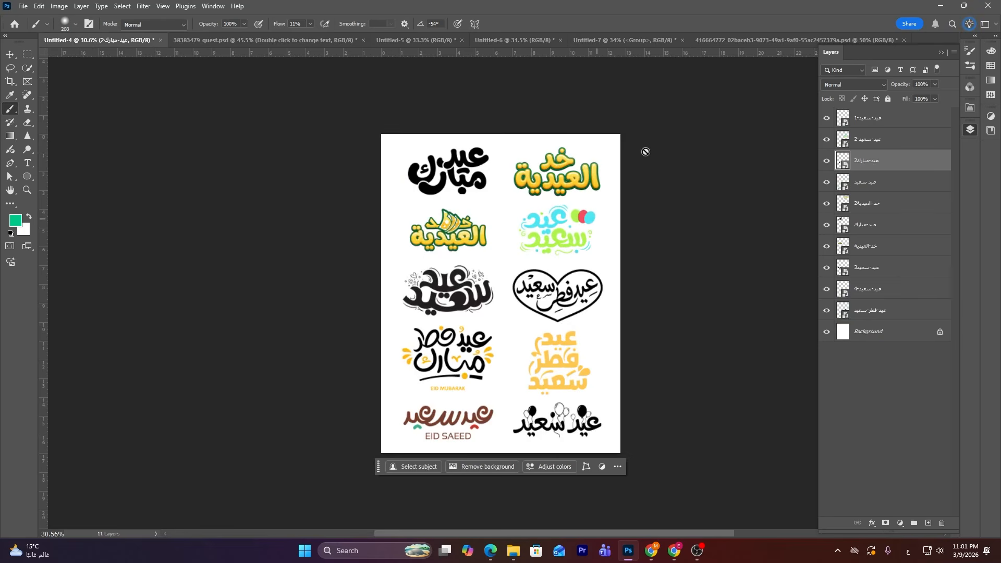
- Back in Untitled-7, show the Eid lettering layer, its white Color Fill 1 and Layer 4, and select Layer 4
left_click(610, 41)
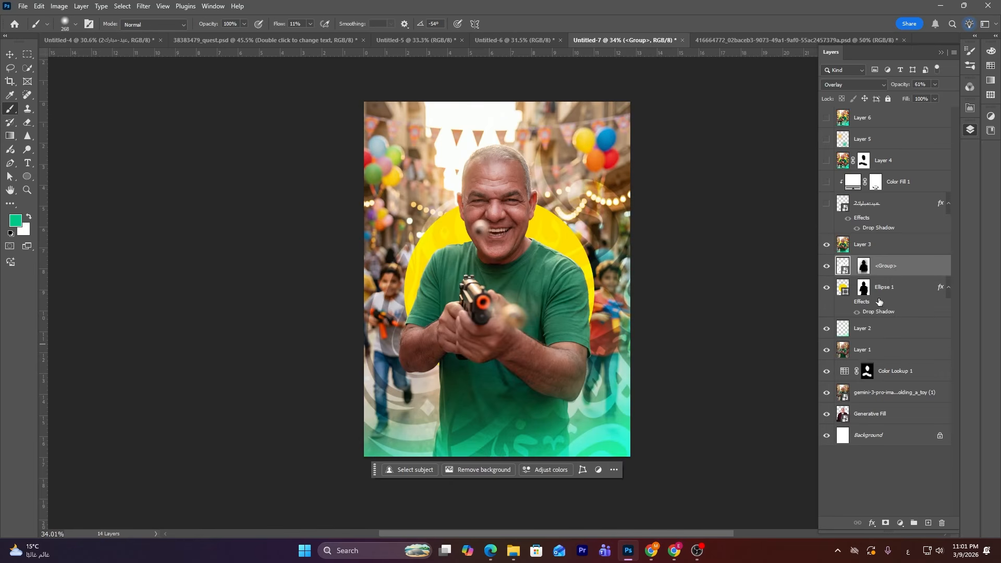
left_click(825, 204)
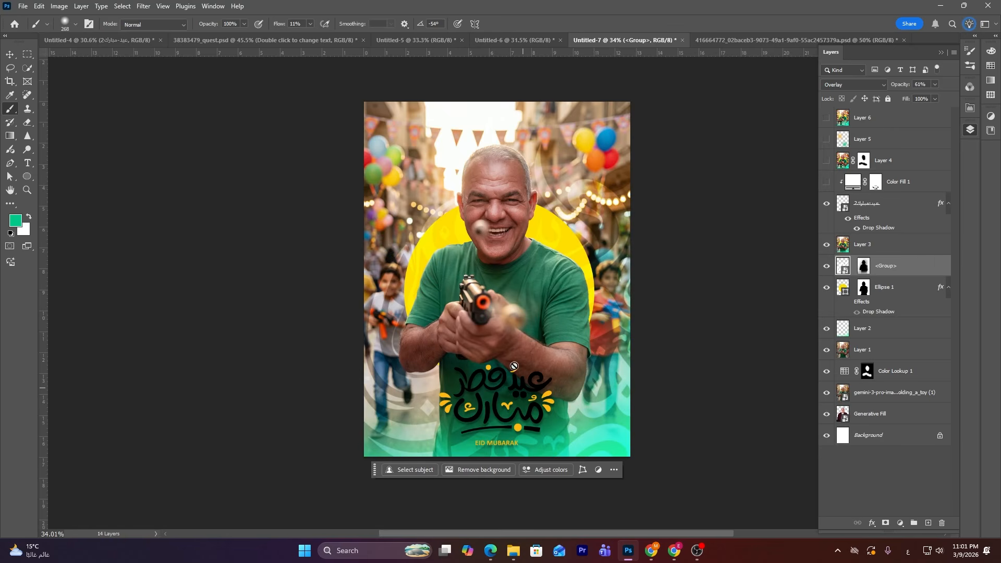
left_click(828, 181)
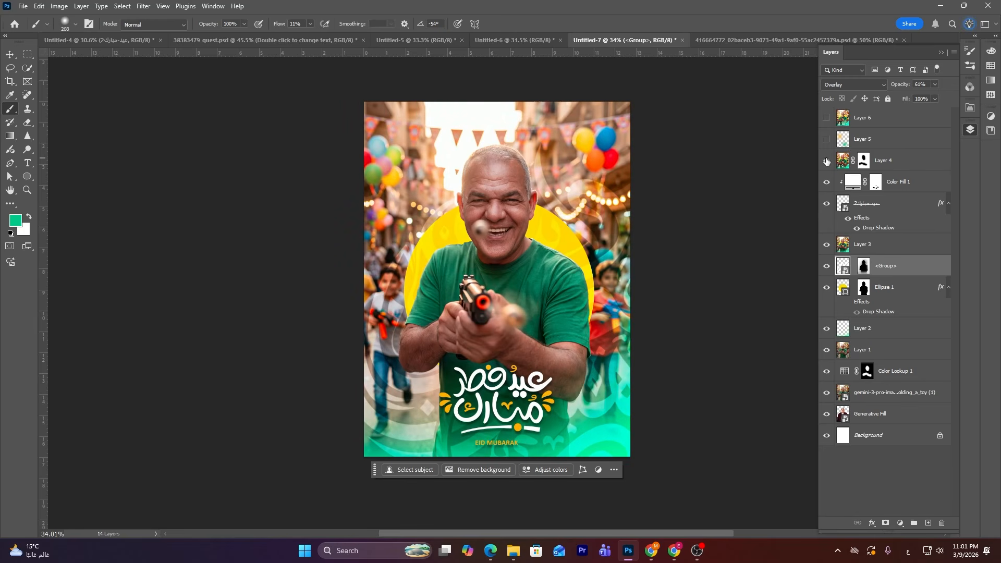
left_click(898, 156)
- Add a new layer above Layer 4 and set the brush color to a softer orange-yellow based on the circle's yellow
left_click(929, 523)
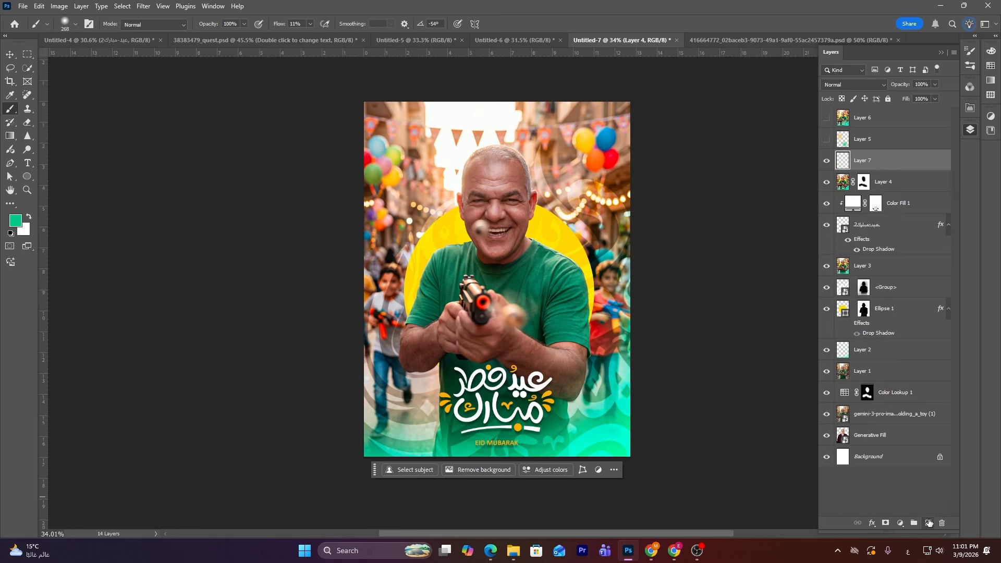
left_click_drag(400, 234, 448, 194)
left_click(455, 220, "alt")
left_click(20, 223)
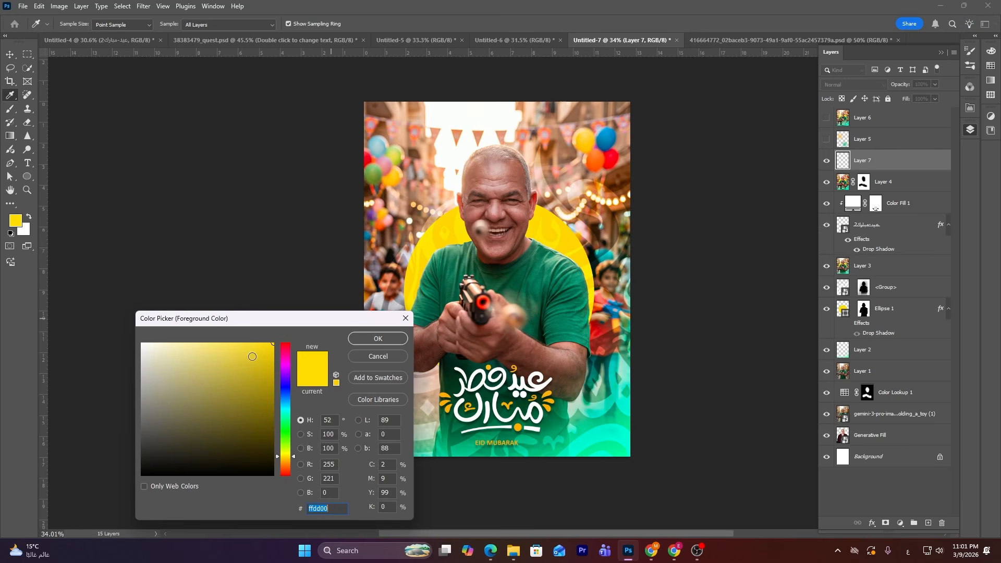
left_click_drag(252, 357, 227, 350)
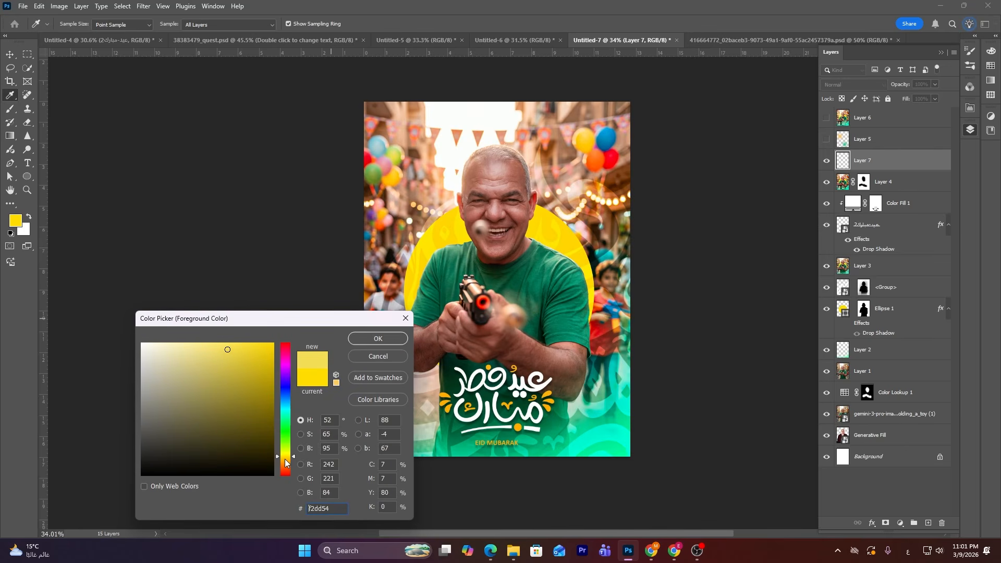
left_click_drag(284, 460, 285, 462)
left_click(377, 339)
key("b")
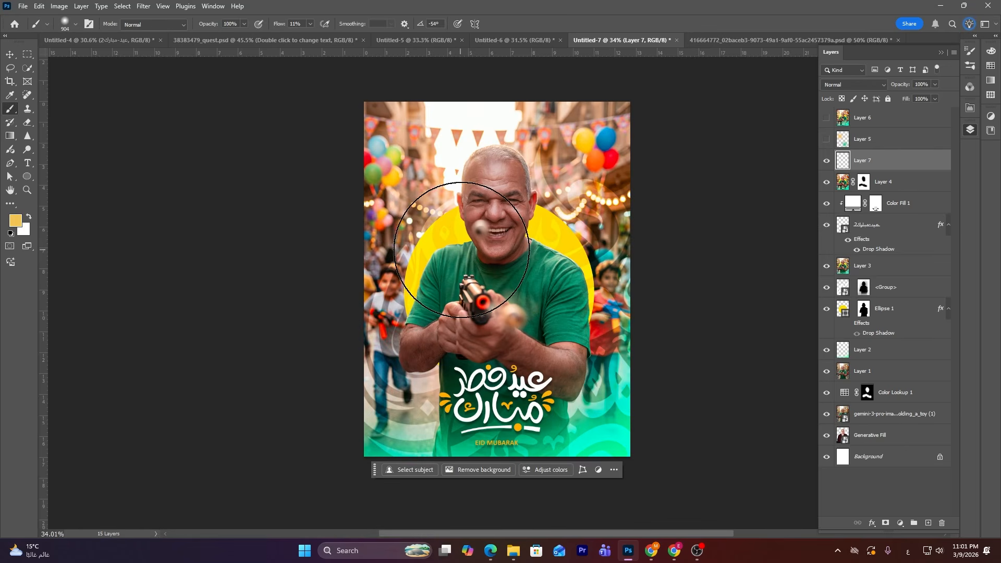
- Set the new layer's blend mode to Screen and the brush flow to 100%
left_click(861, 85)
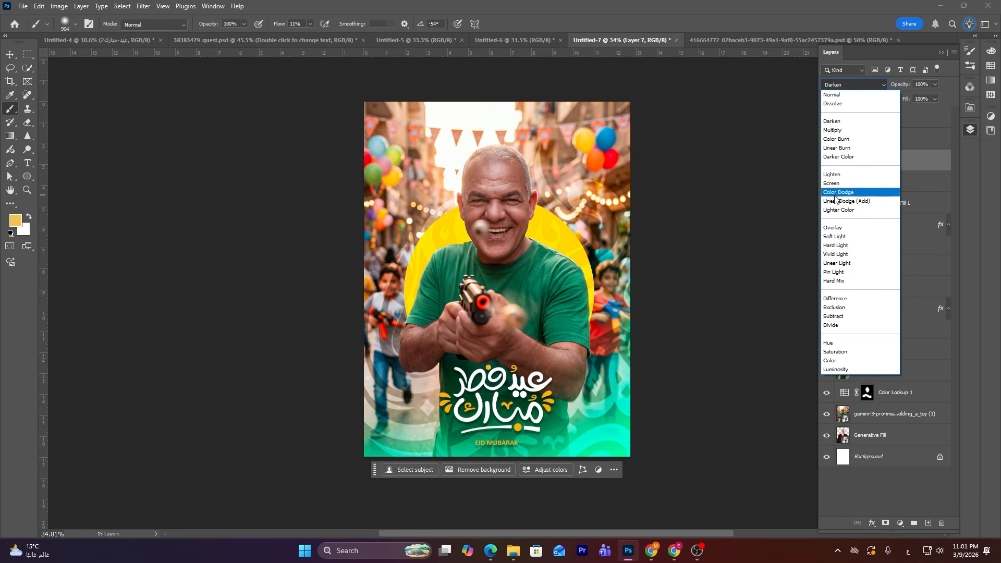
left_click(854, 230)
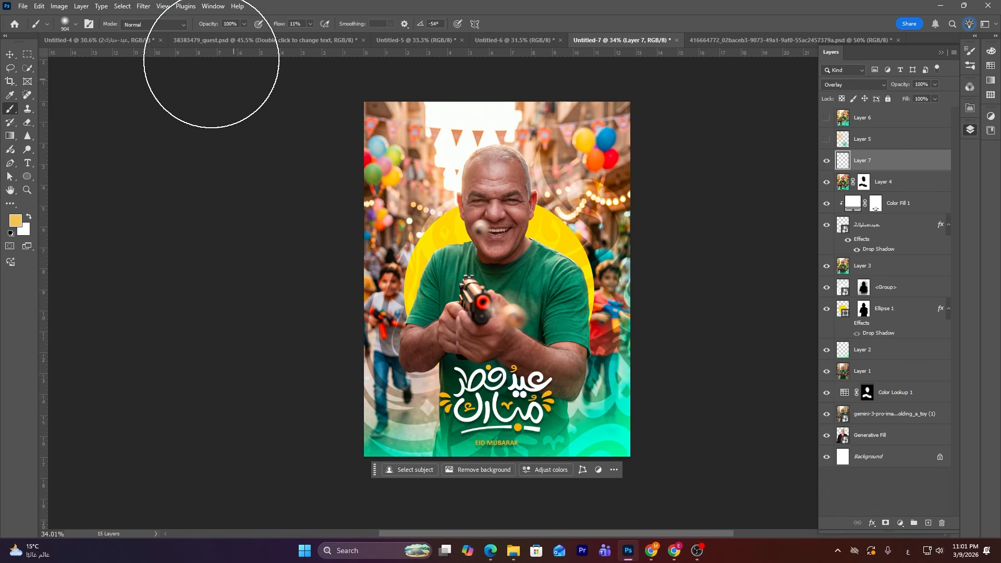
left_click_drag(279, 24, 419, 27)
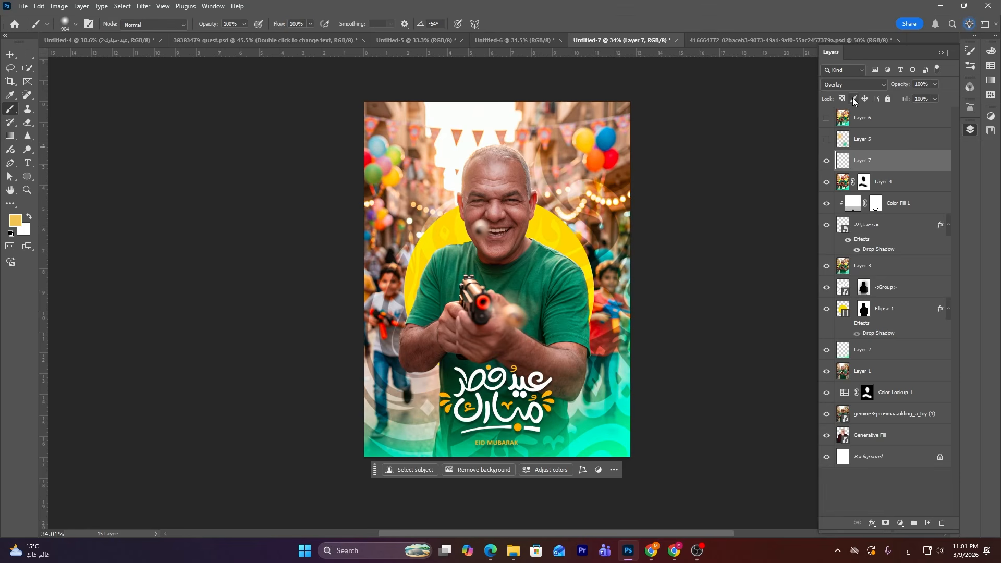
left_click(854, 84)
left_click(845, 171)
- Paint a soft orange-yellow glow beside the man's face and a green glow, sampled from the gradient, over his forearm near the lettering
left_click_drag(458, 216, 429, 224)
left_click(443, 221)
key("ctrl+z")
left_click_drag(425, 221, 441, 224)
left_click(418, 218)
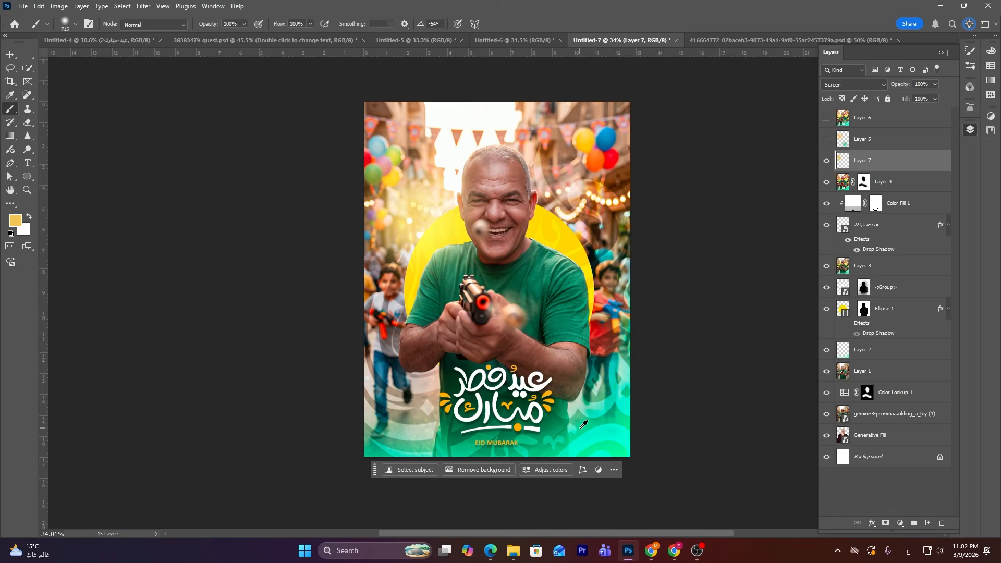
left_click(585, 423, "alt")
left_click(551, 405)
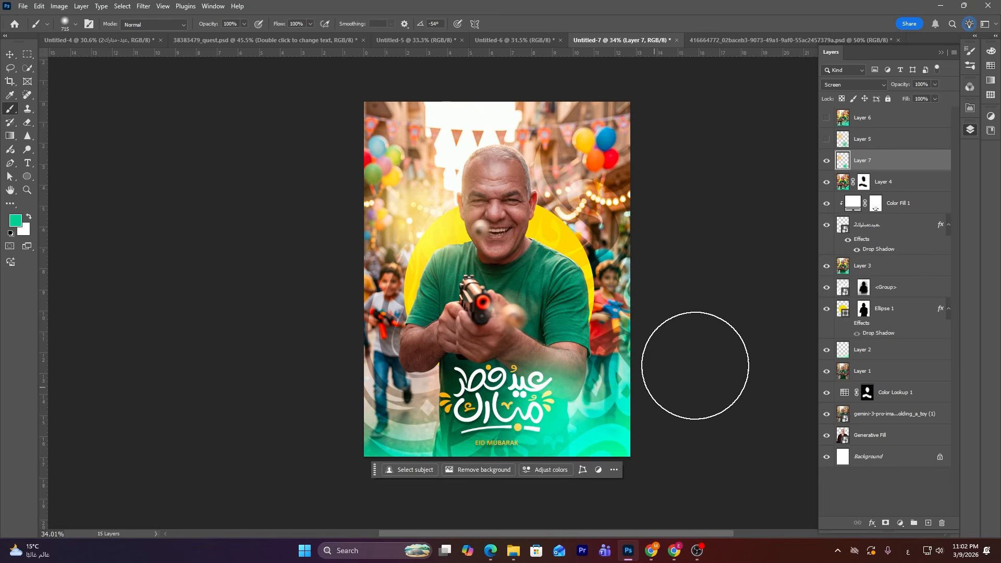
- Delete the newly painted glow layer and show the existing Layer 5 and Layer 6 instead
key("Delete")
left_click(826, 139)
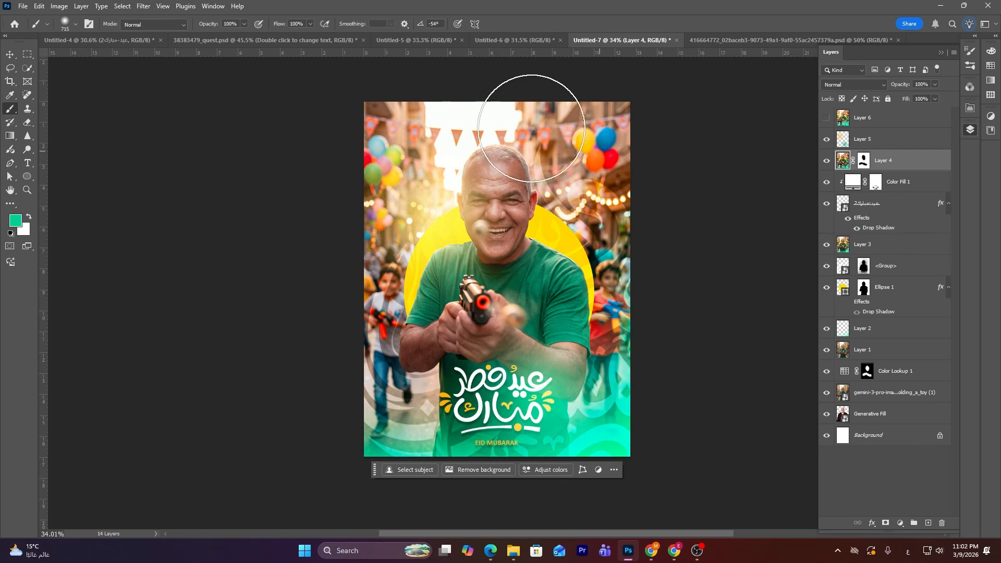
left_click(826, 118)
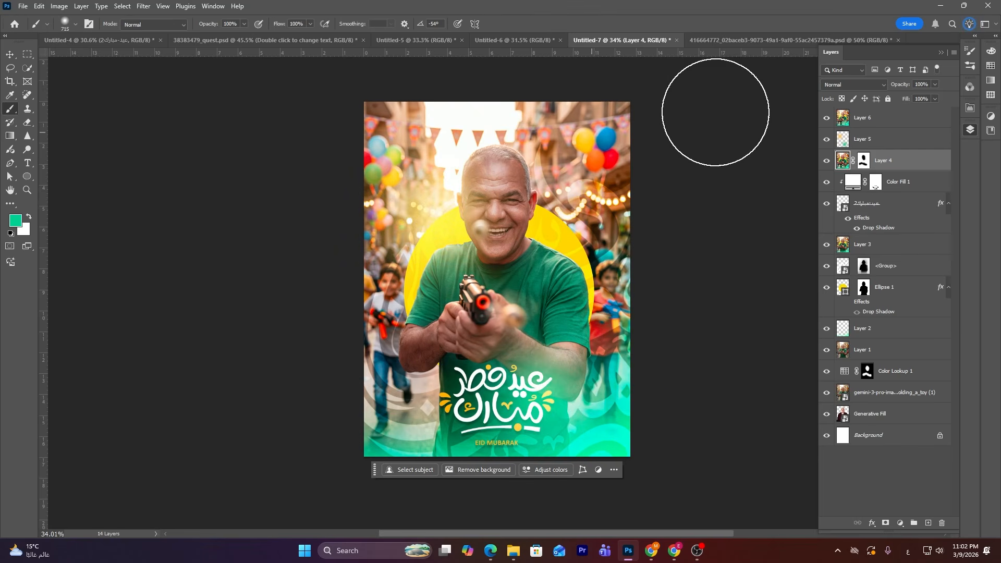
scroll(465, 281, "up", 2)
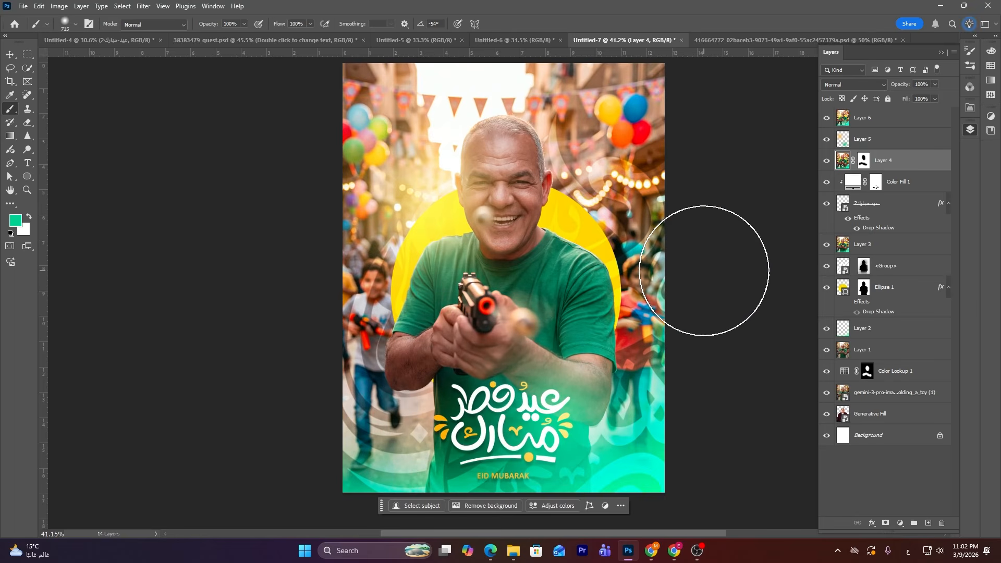